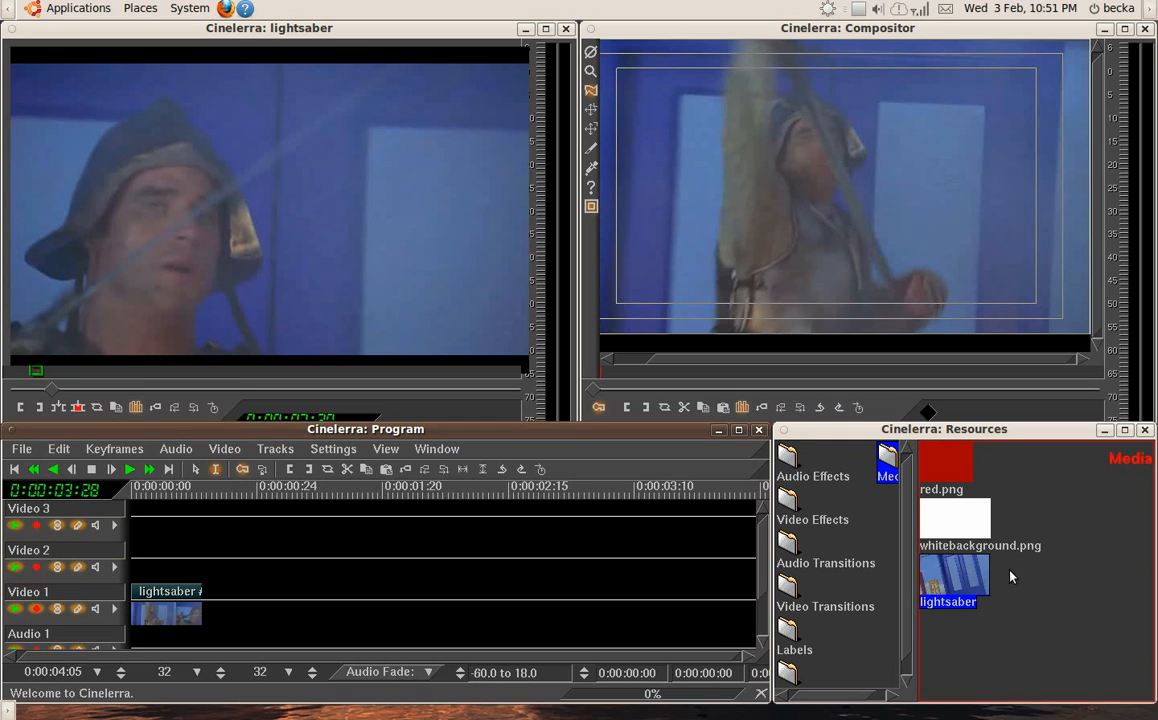
# Step: Examine the sword's movement in the lightsaber clip at several points between its start and frame 0:00:00:08
pyautogui.rightClick(975, 516)
pyautogui.click(1005, 615)
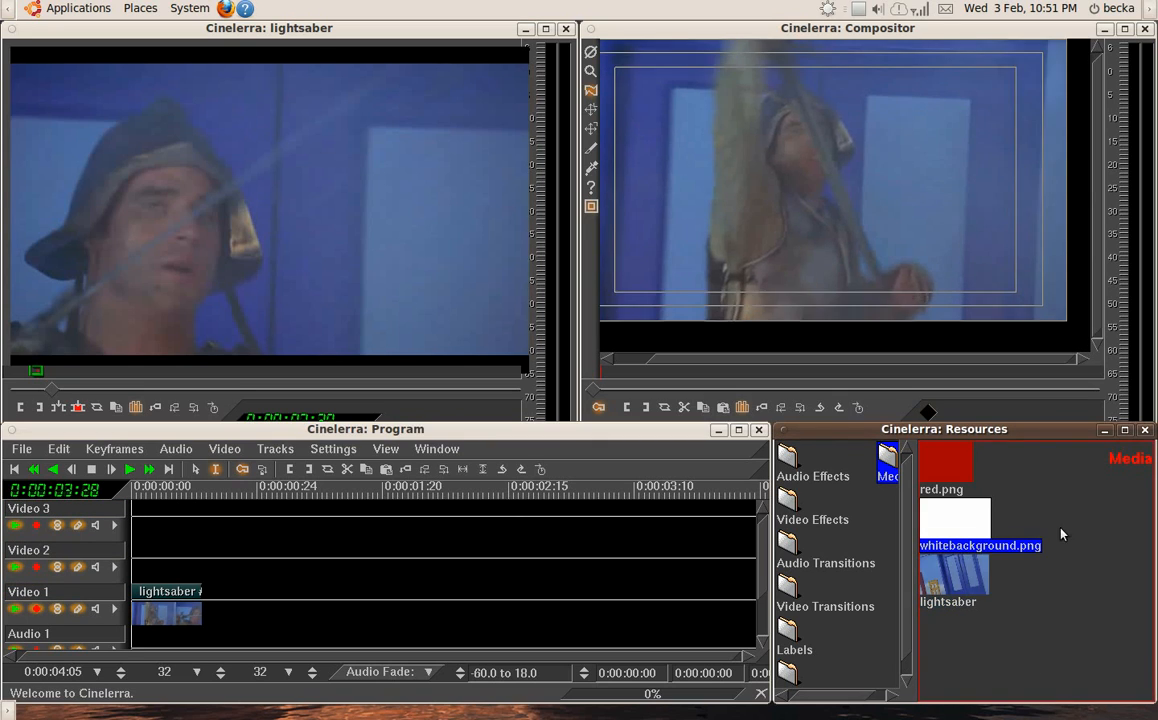
pyautogui.click(145, 500)
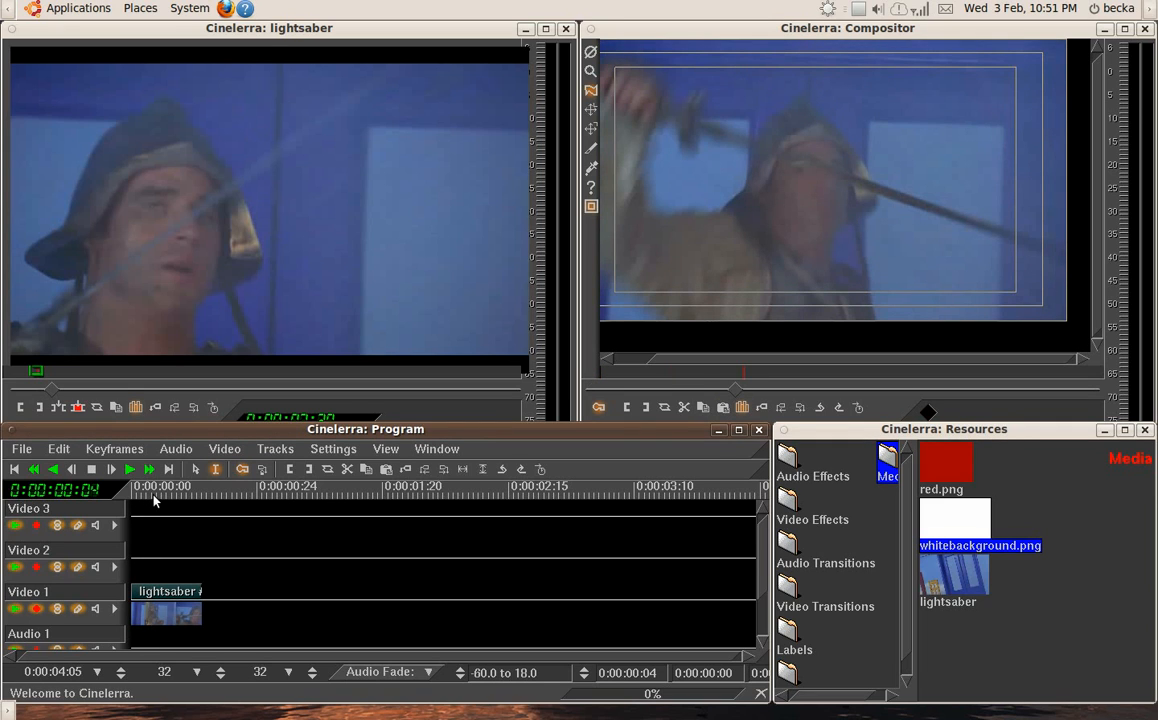
pyautogui.click(173, 502)
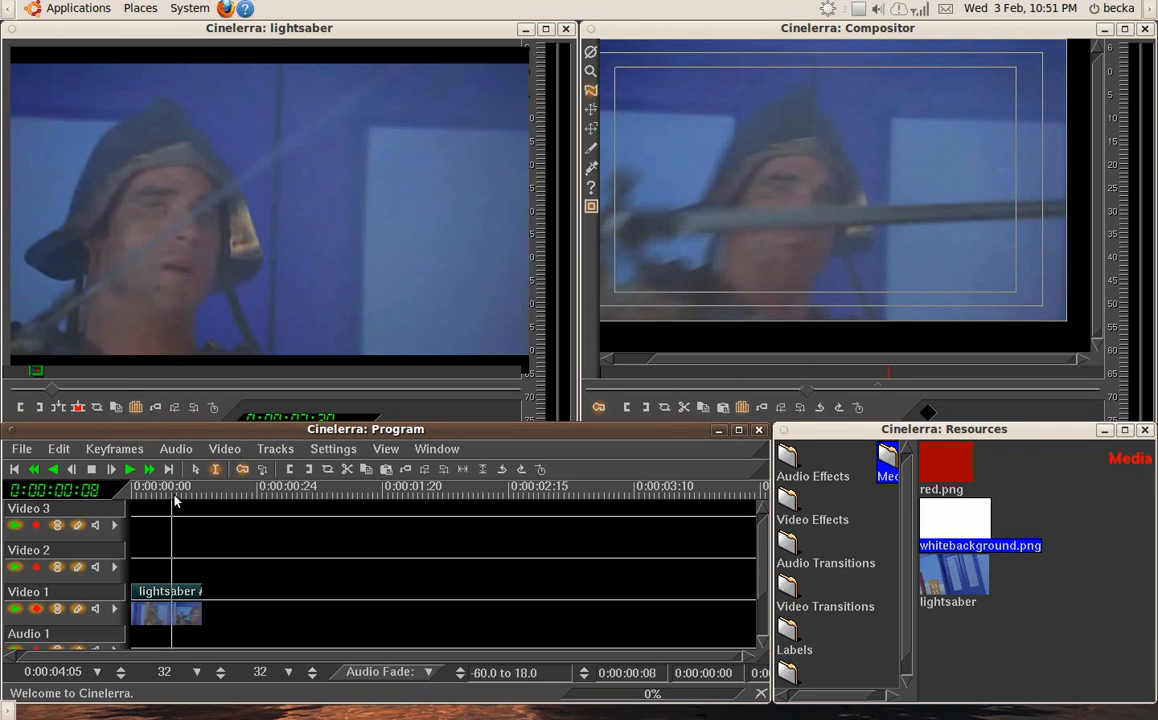
pyautogui.click(128, 500)
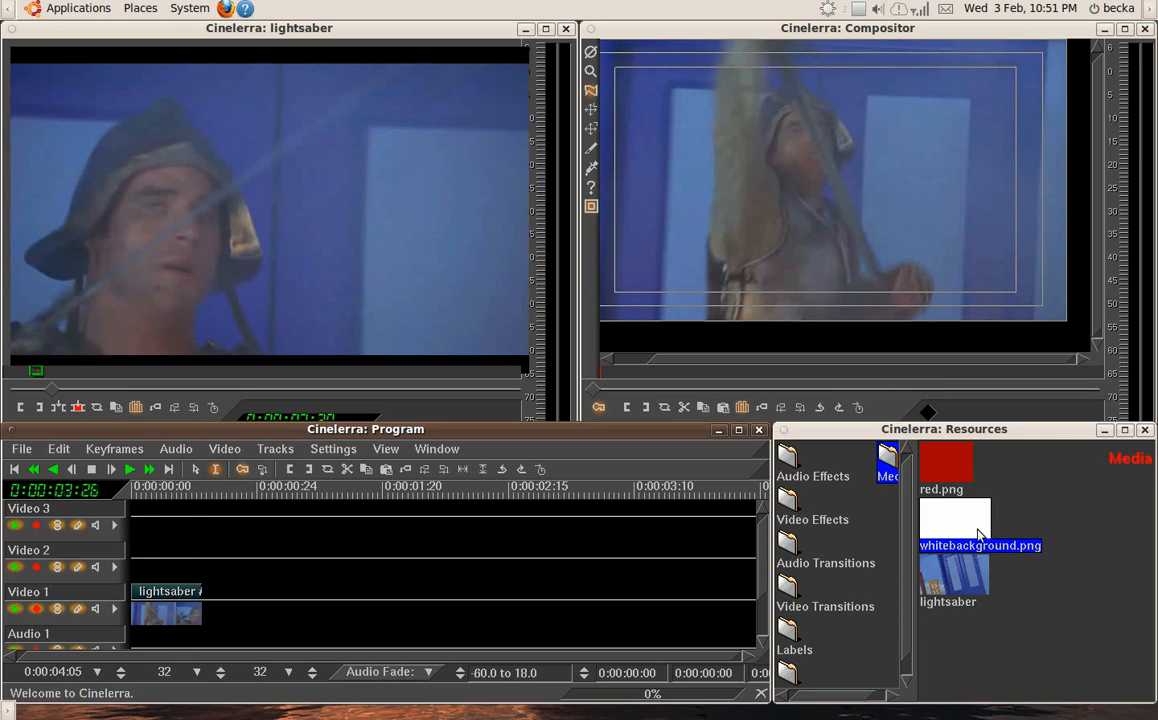
# Step: Place red.png at the start of Video 2, with Video 2 armed and Video 1 disarmed, and trim it to the lightsaber clip's length
pyautogui.click(950, 456)
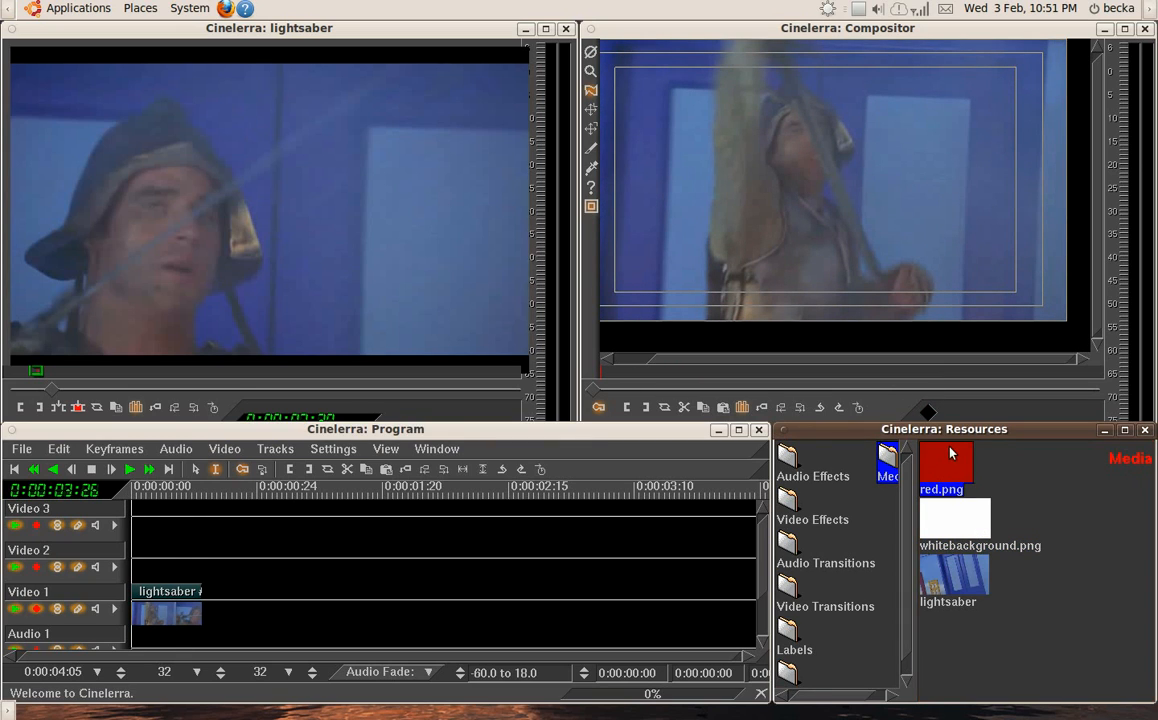
pyautogui.moveTo(967, 467)
pyautogui.mouseDown()
pyautogui.moveTo(228, 535)
pyautogui.moveTo(569, 519)
pyautogui.moveTo(952, 467)
pyautogui.mouseUp()
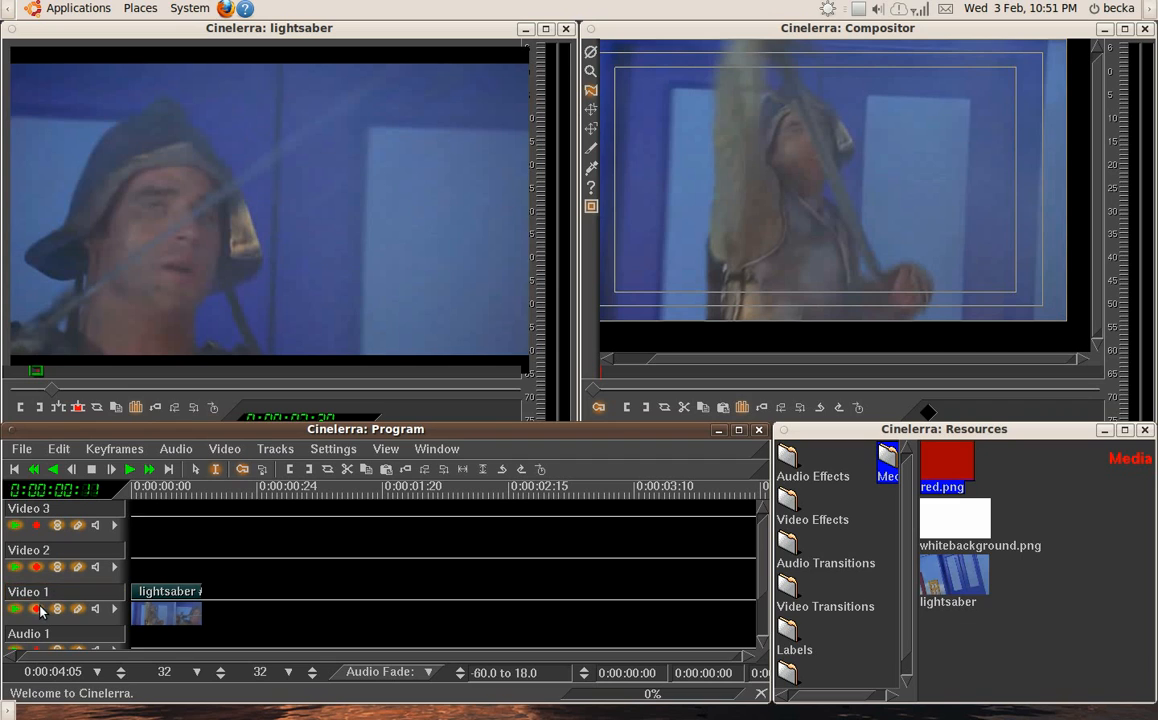
pyautogui.moveTo(946, 462); pyautogui.dragTo(90, 535)
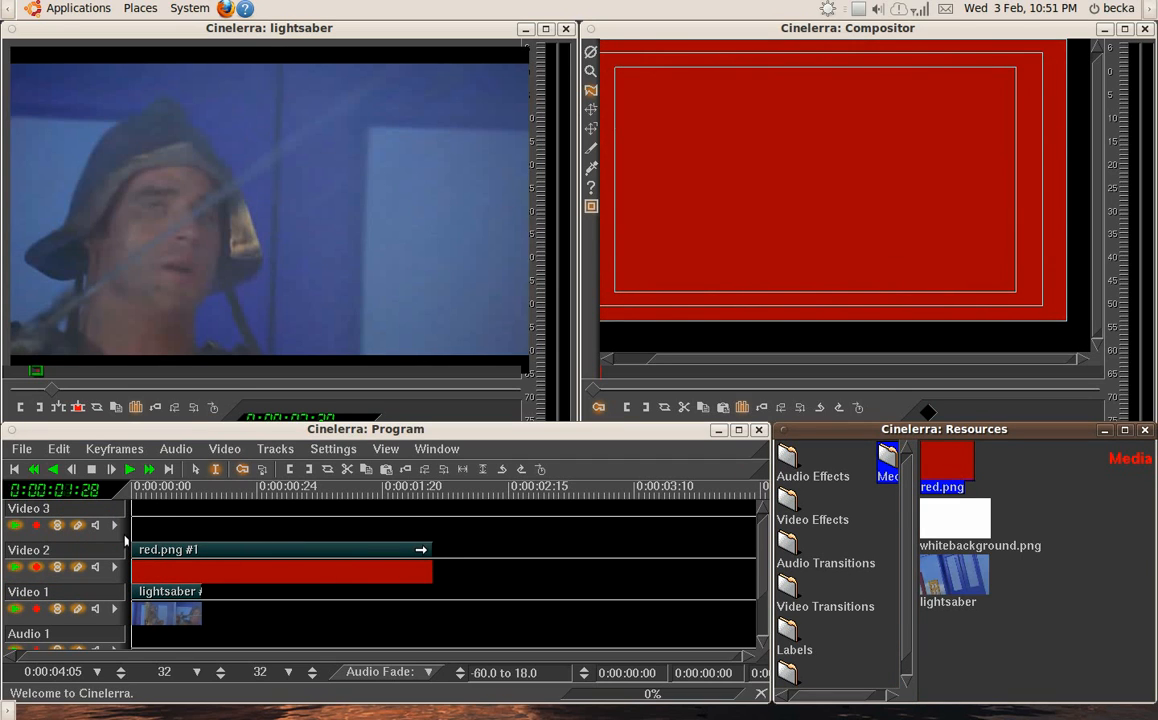
pyautogui.moveTo(431, 565); pyautogui.dragTo(201, 558)
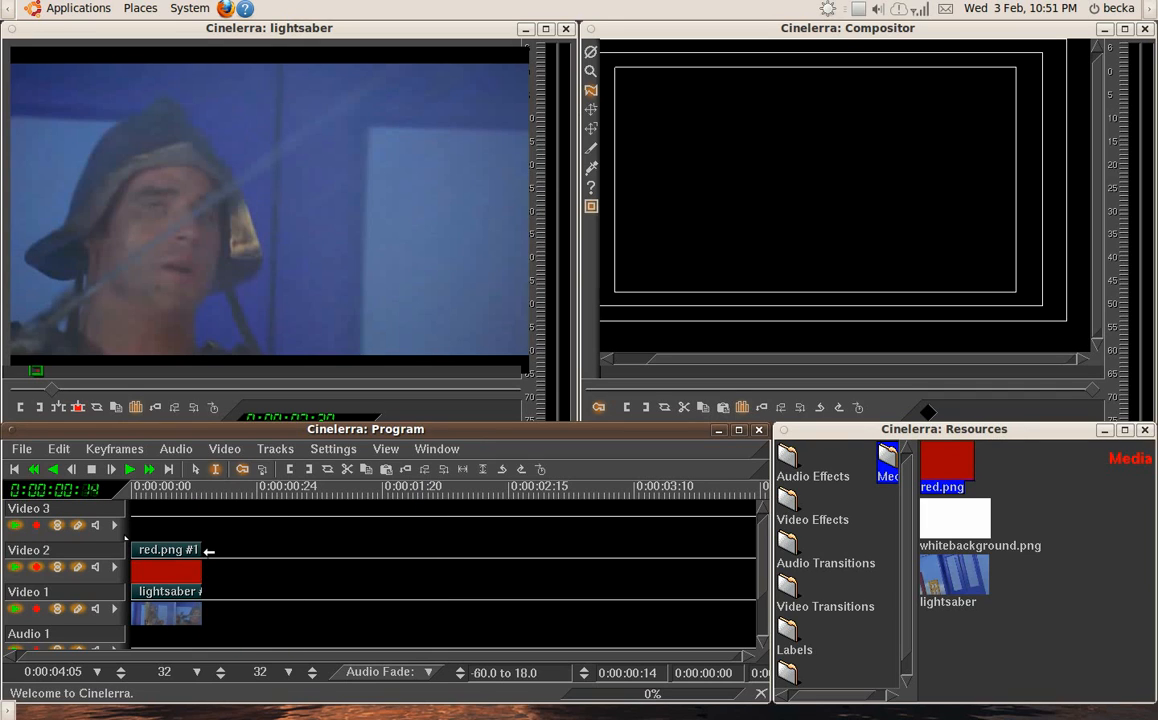
# Step: Draw a narrow, slanted four-point mask on the red clip at the first frame, roughly over the sword
pyautogui.click(142, 492)
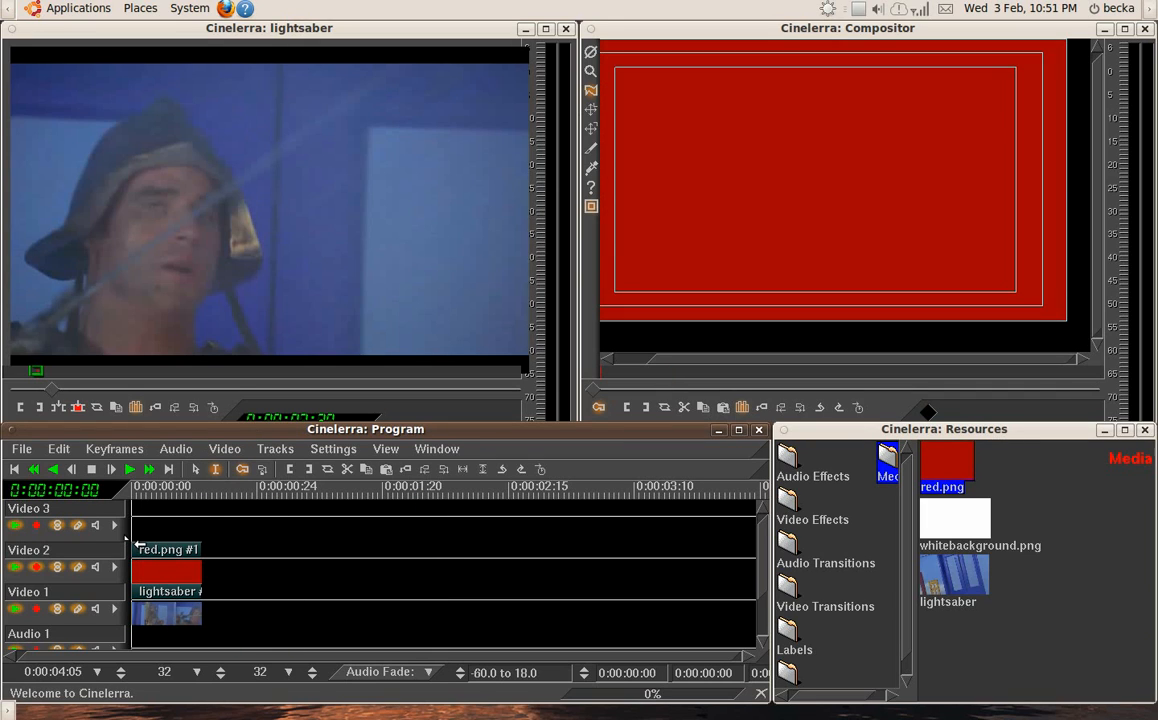
pyautogui.click(593, 95)
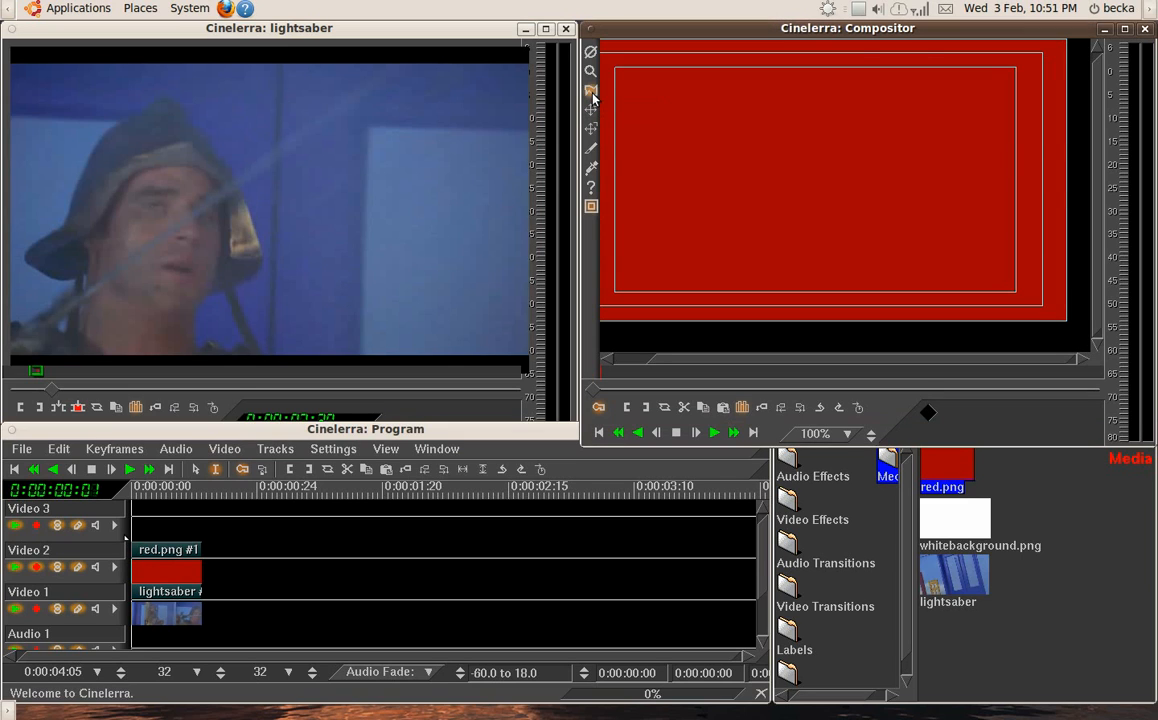
pyautogui.click(593, 95)
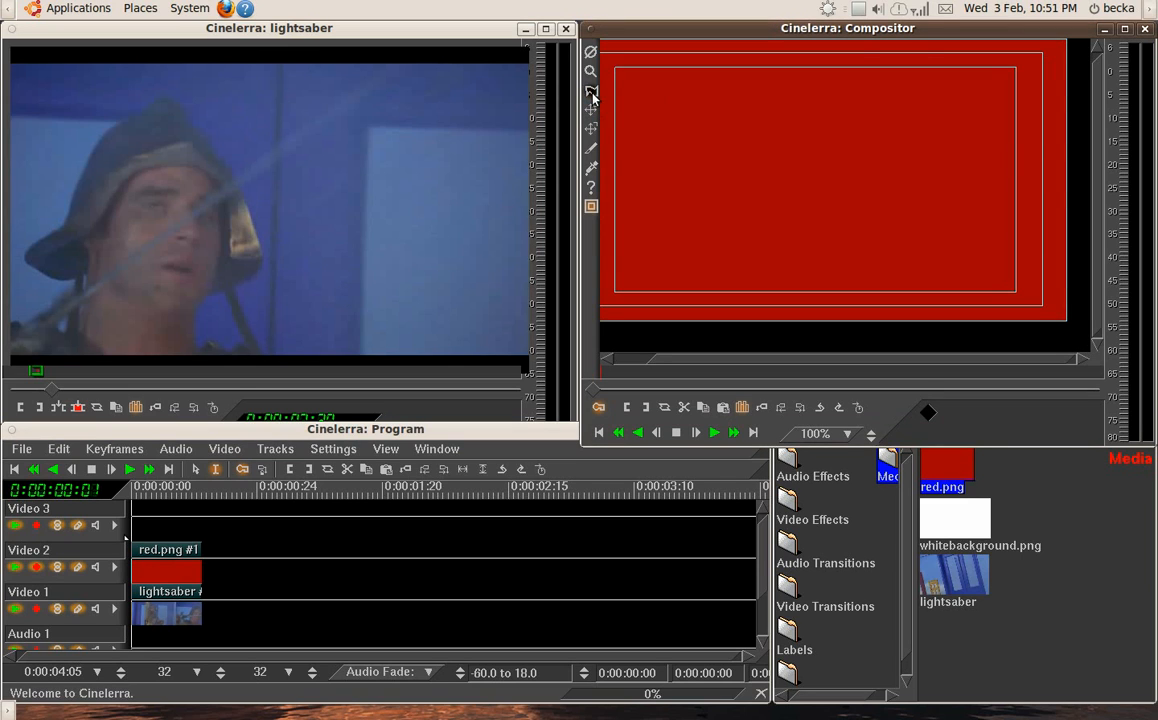
pyautogui.click(780, 133)
pyautogui.moveTo(778, 128); pyautogui.dragTo(886, 217)
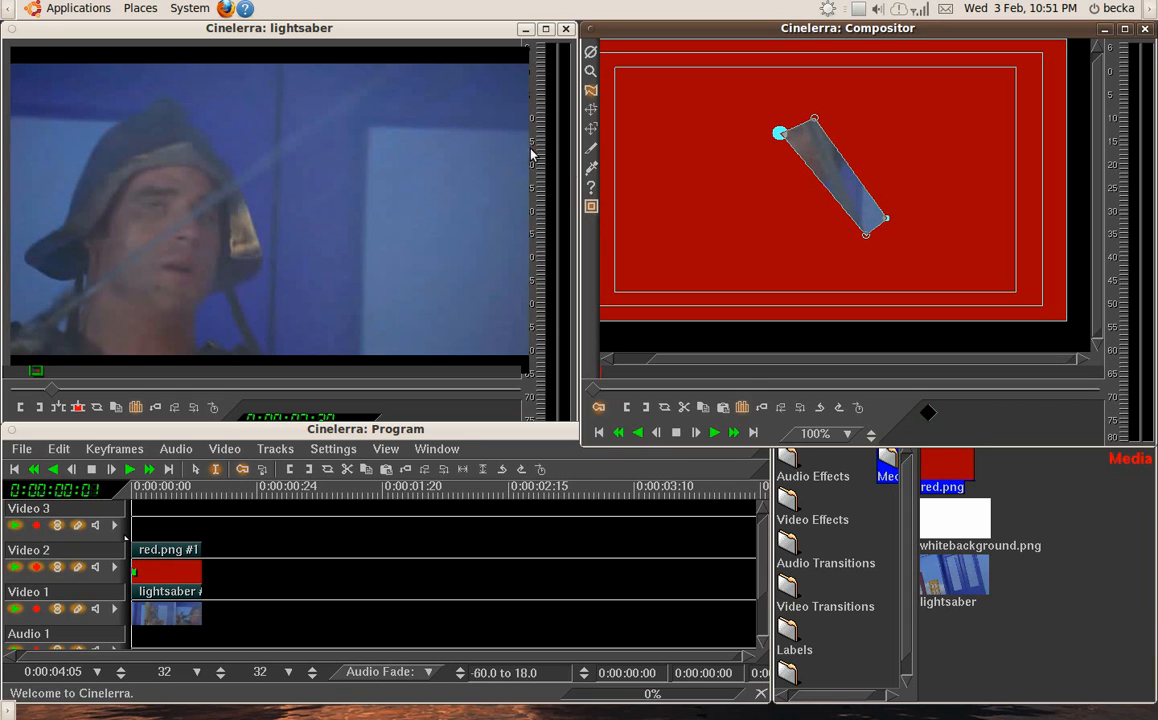
# Step: Set the mask mode to Multiply alpha and have the mask applied before plugins
pyautogui.click(592, 188)
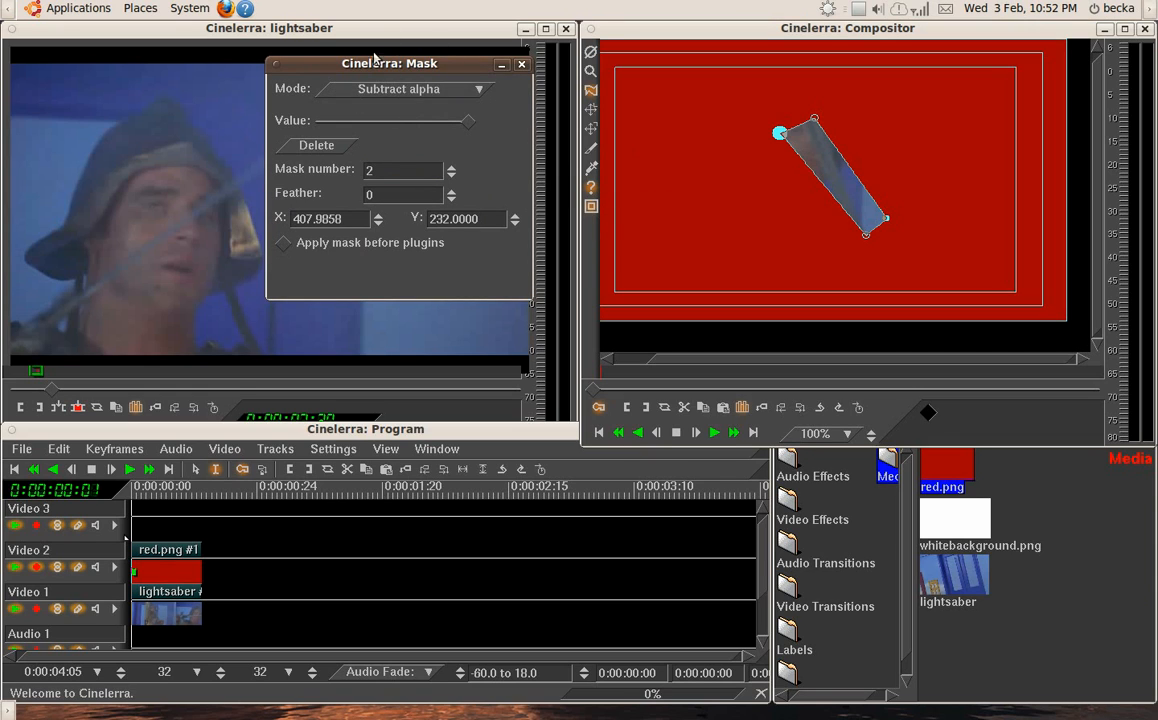
pyautogui.click(395, 88)
pyautogui.click(388, 109)
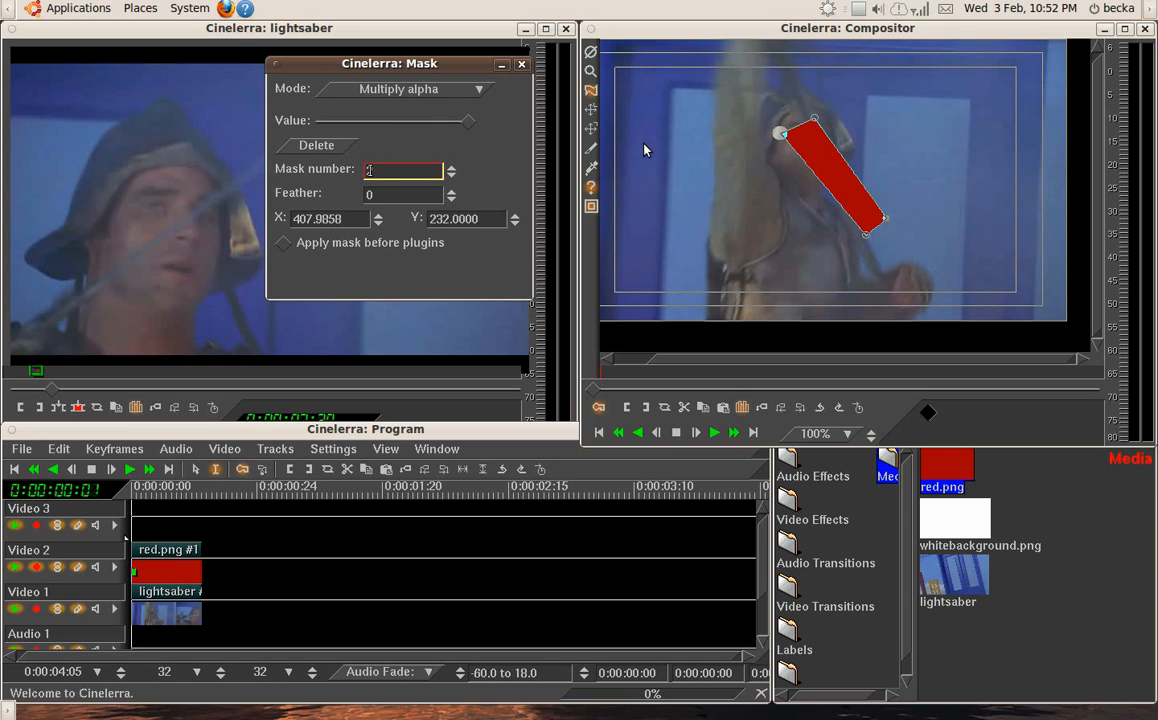
pyautogui.click(451, 170)
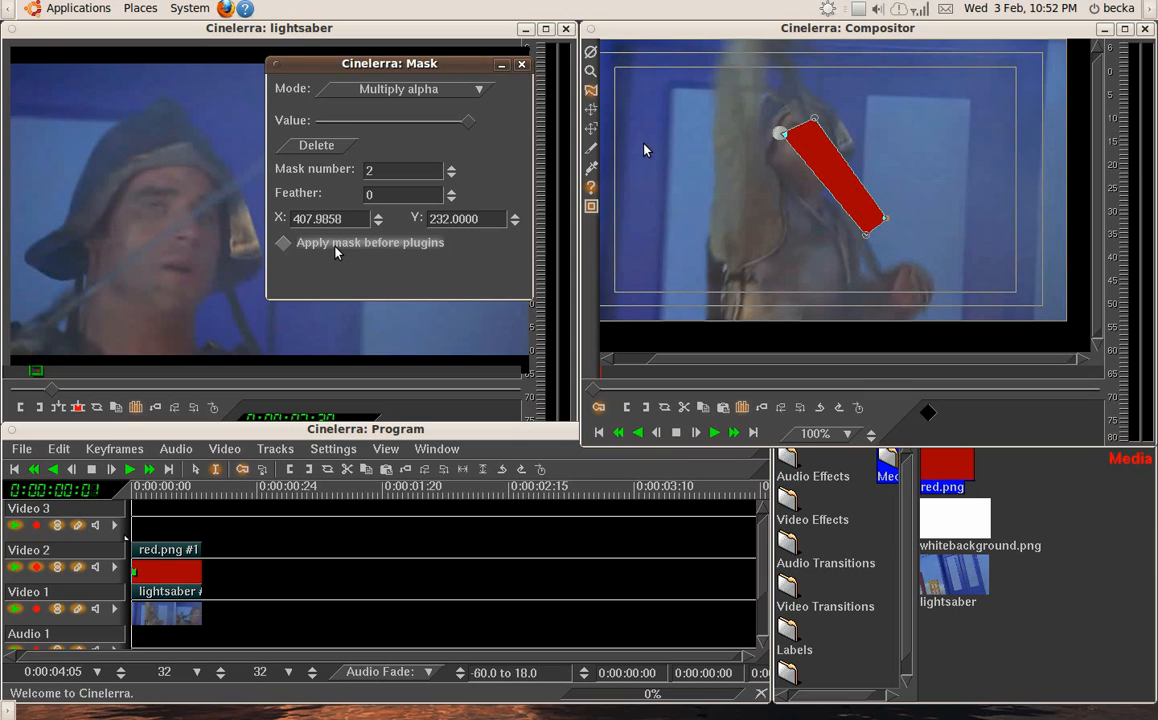
pyautogui.click(305, 248)
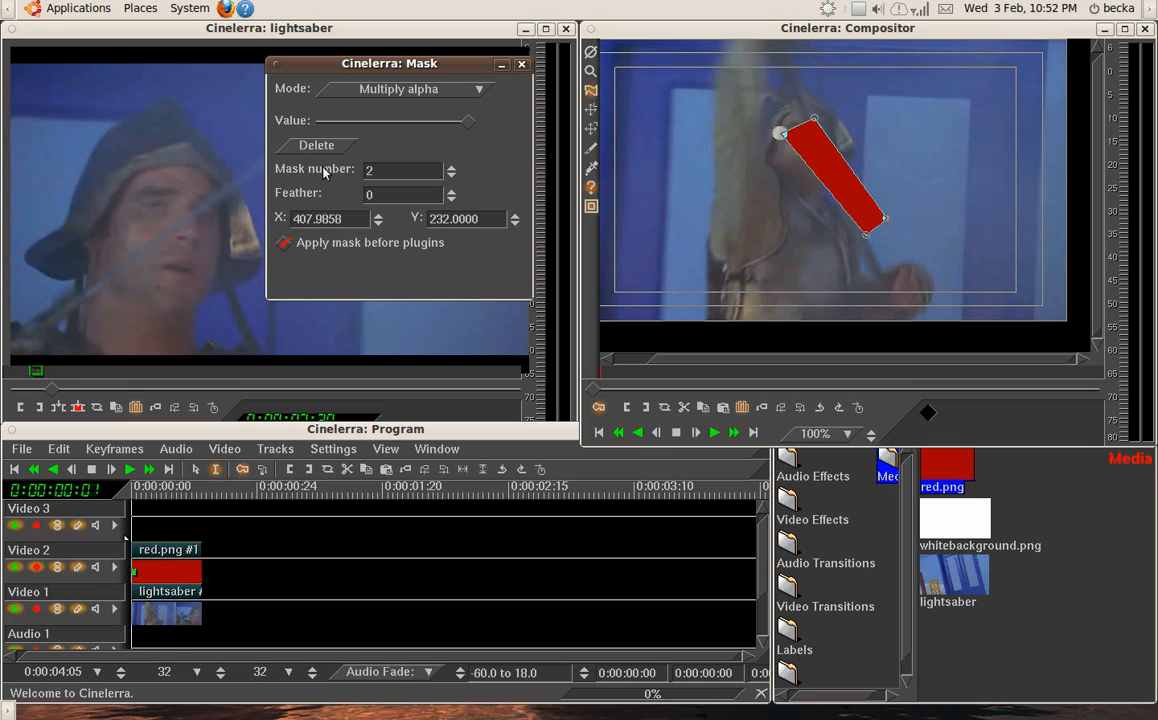
pyautogui.click(521, 66)
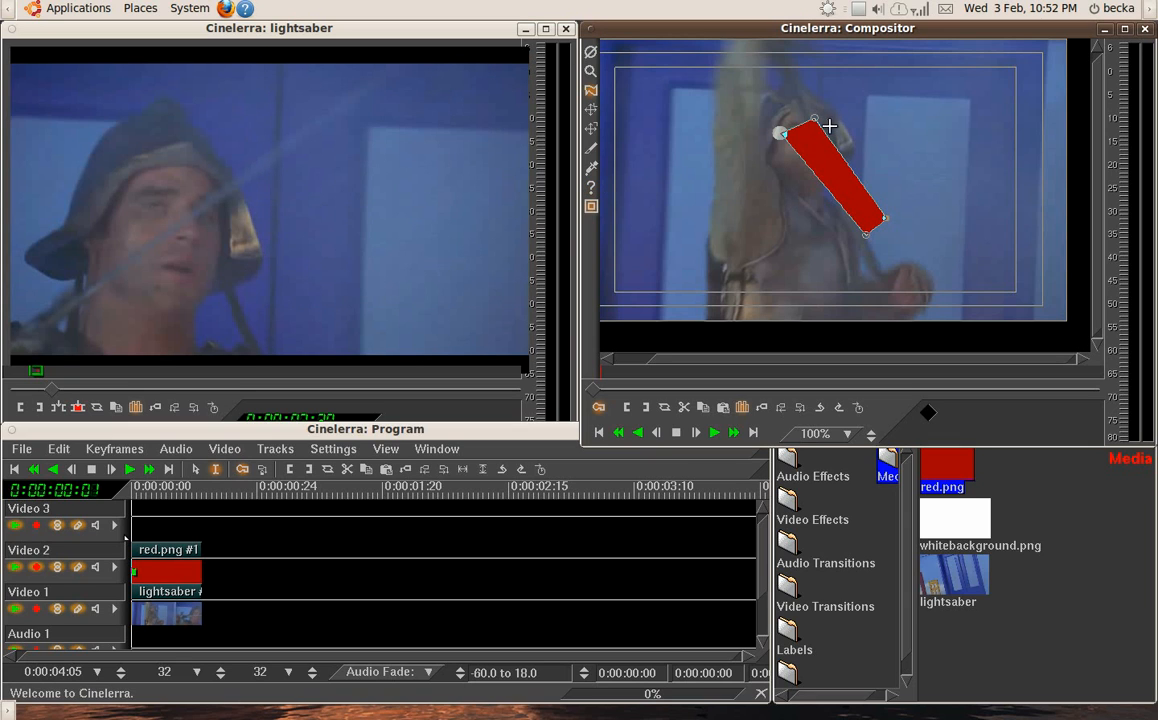
# Step: Reposition the four mask points so the red shape covers the whole sword blade in the first frame
pyautogui.moveTo(779, 130); pyautogui.dragTo(771, 60)
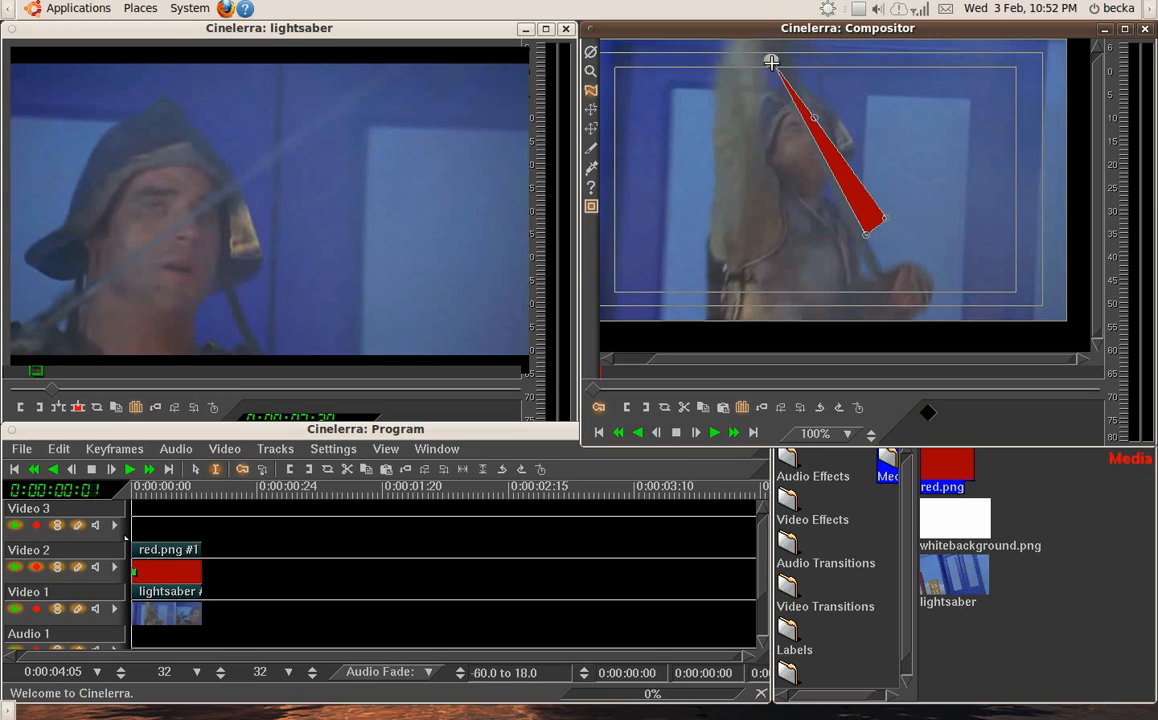
pyautogui.moveTo(817, 118); pyautogui.dragTo(789, 59)
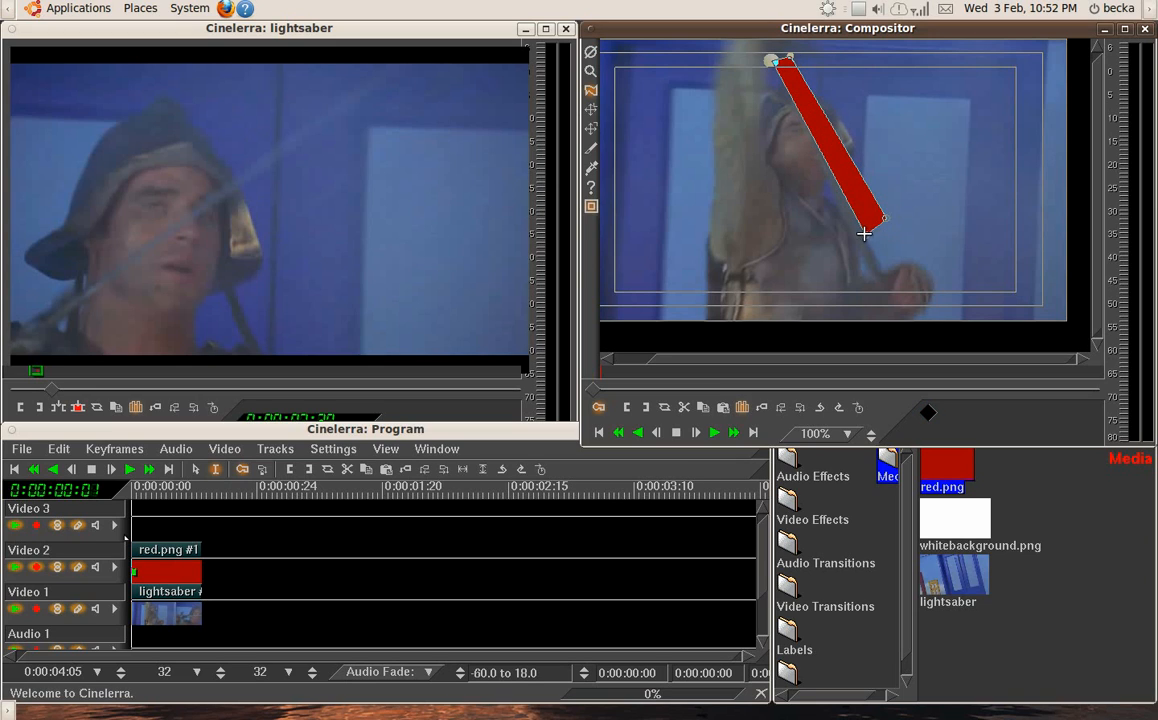
pyautogui.moveTo(866, 234); pyautogui.dragTo(902, 323)
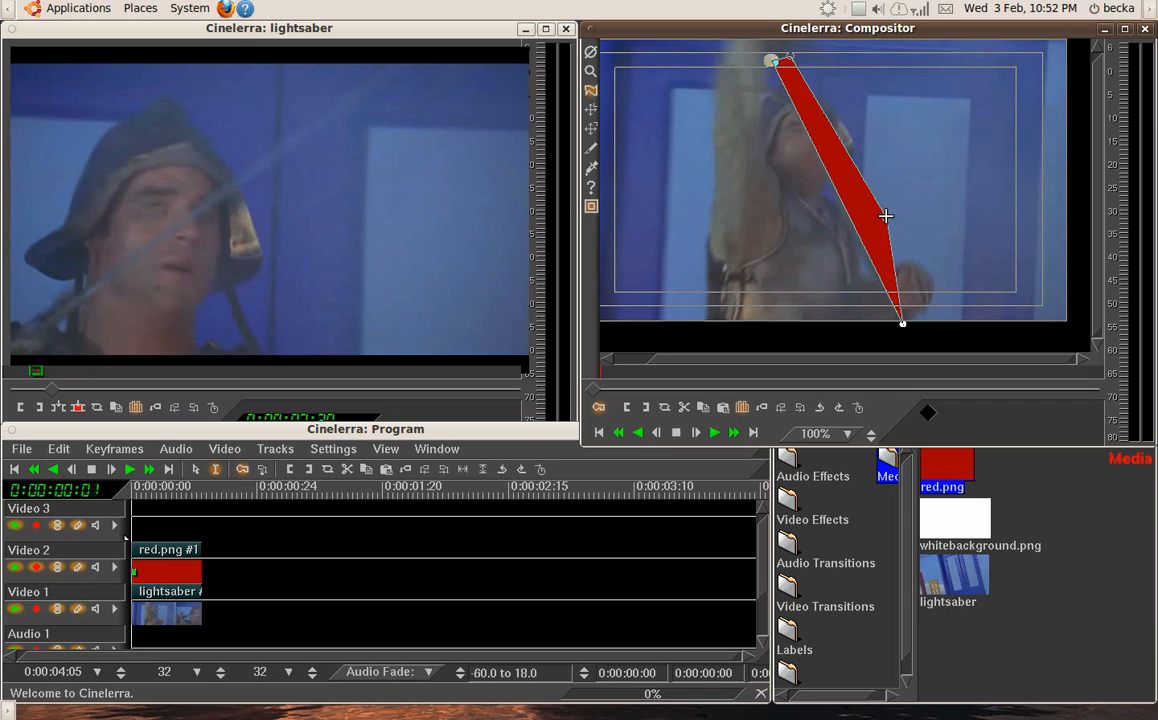
pyautogui.moveTo(885, 218); pyautogui.dragTo(913, 330)
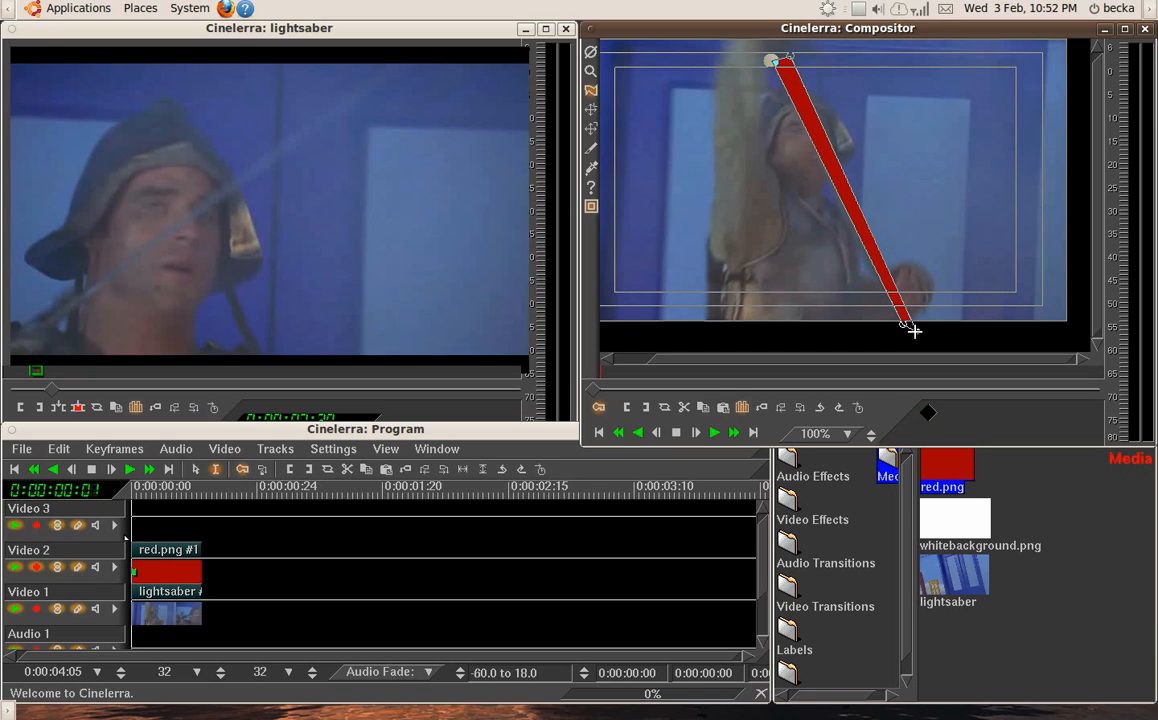
pyautogui.click(590, 110)
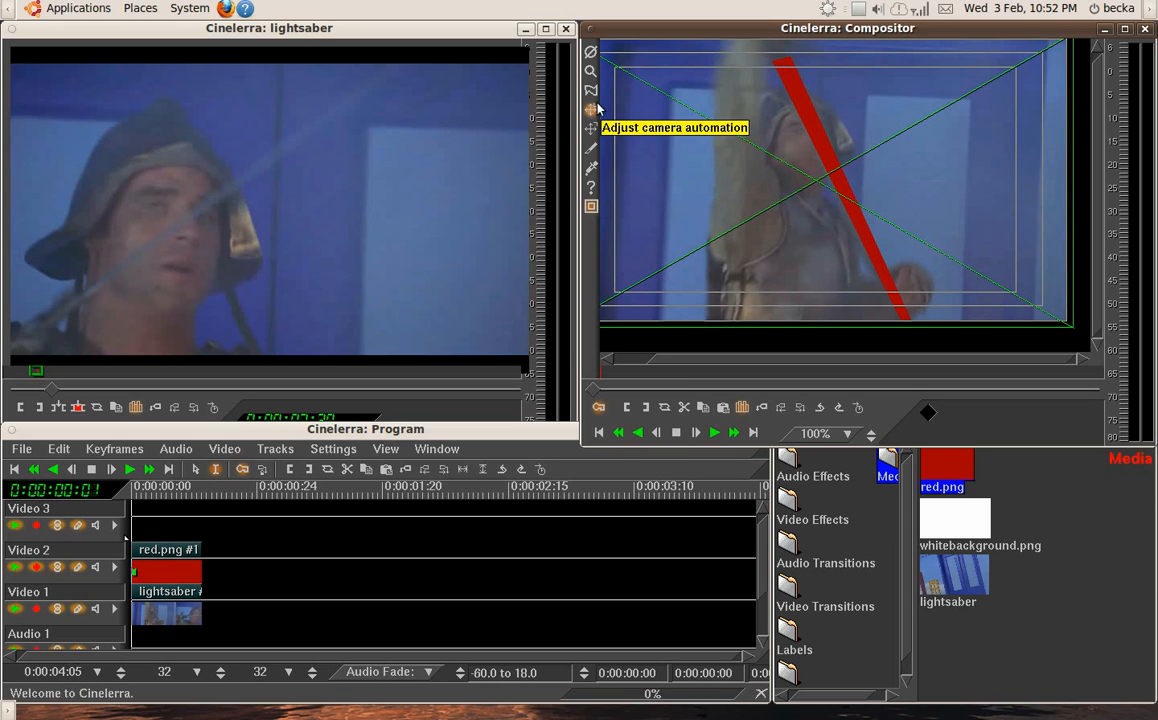
pyautogui.click(590, 90)
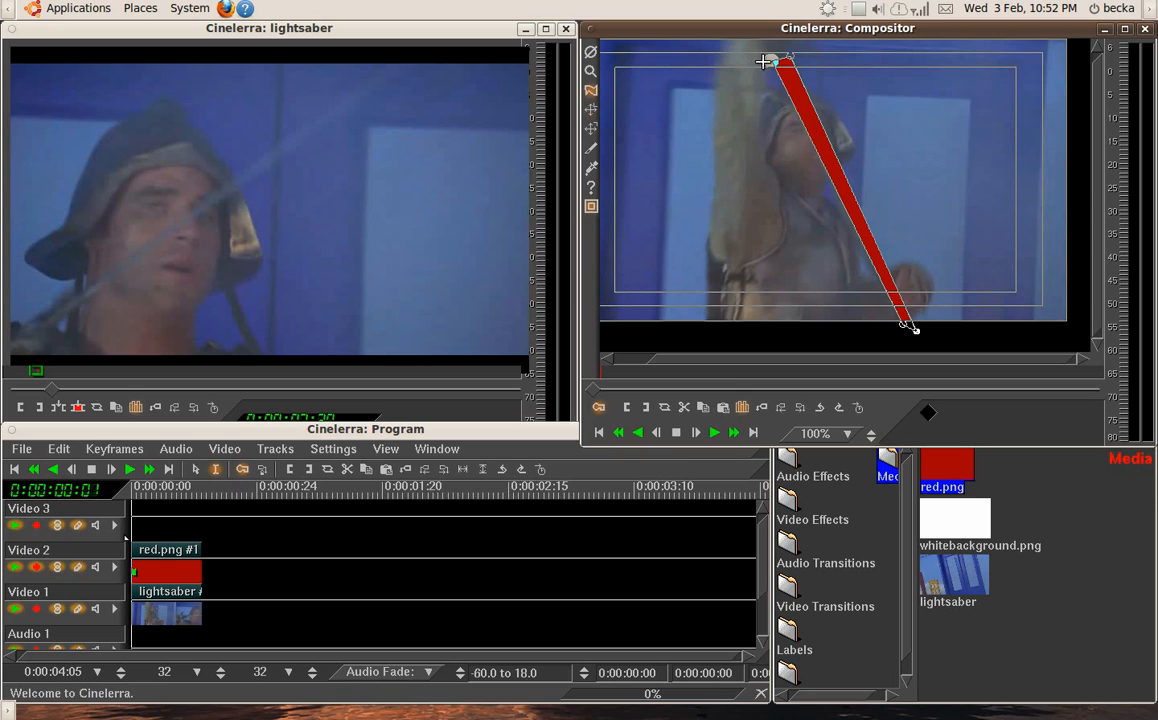
pyautogui.click(590, 110)
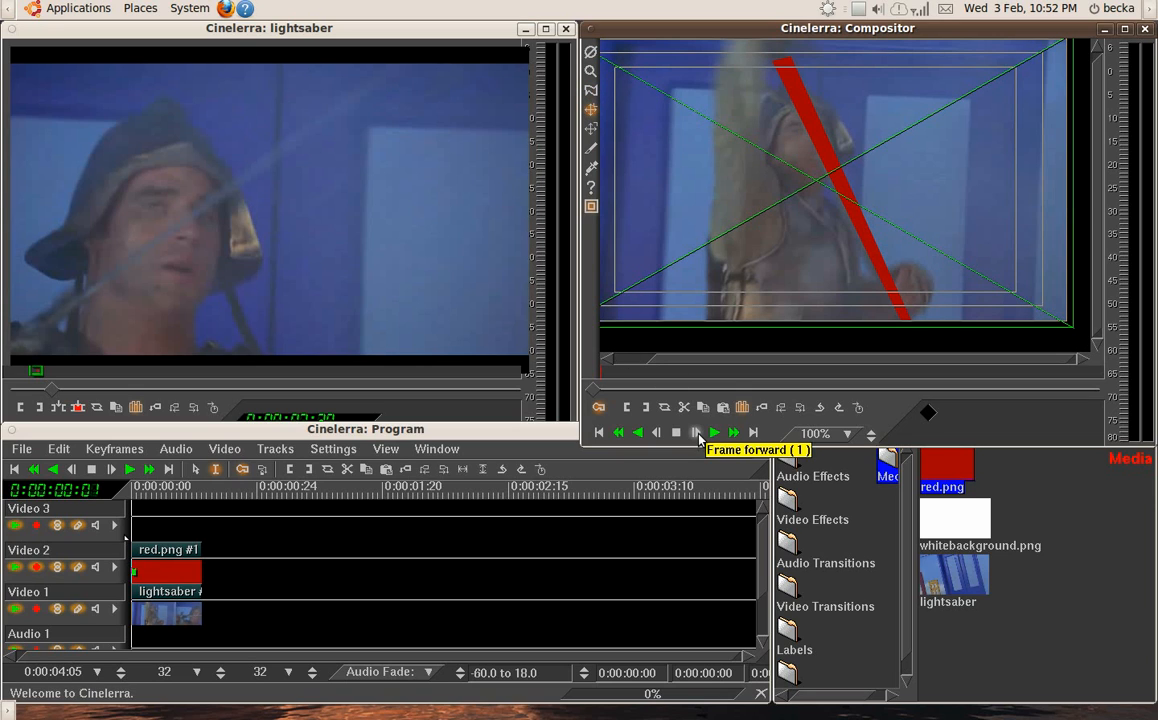
# Step: Reshape the mask at frame 0:00:00:01 so the red shape follows the blade from hilt to tip
pyautogui.click(697, 438)
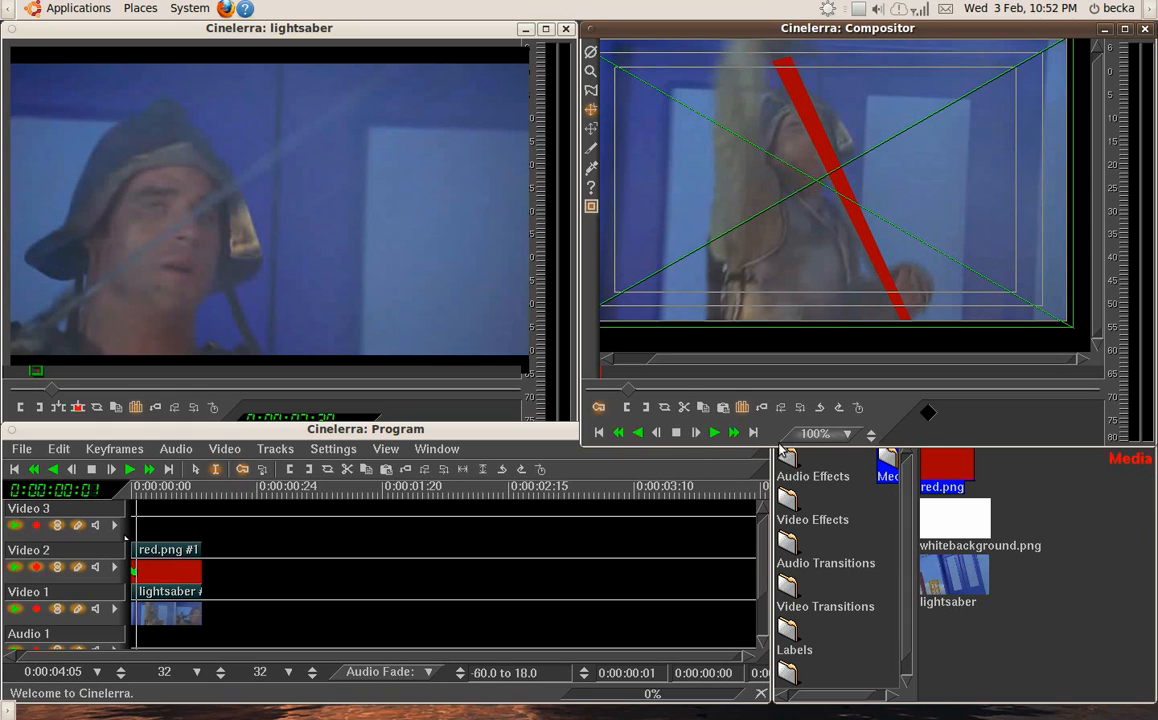
pyautogui.click(699, 439)
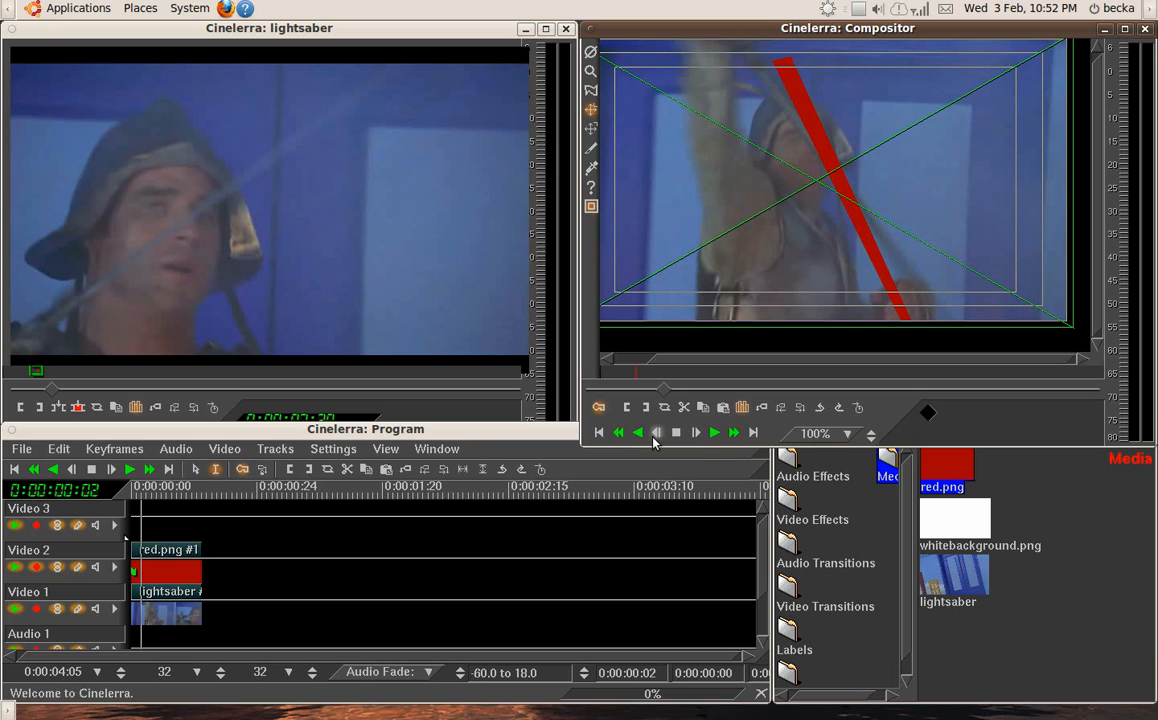
pyautogui.click(655, 434)
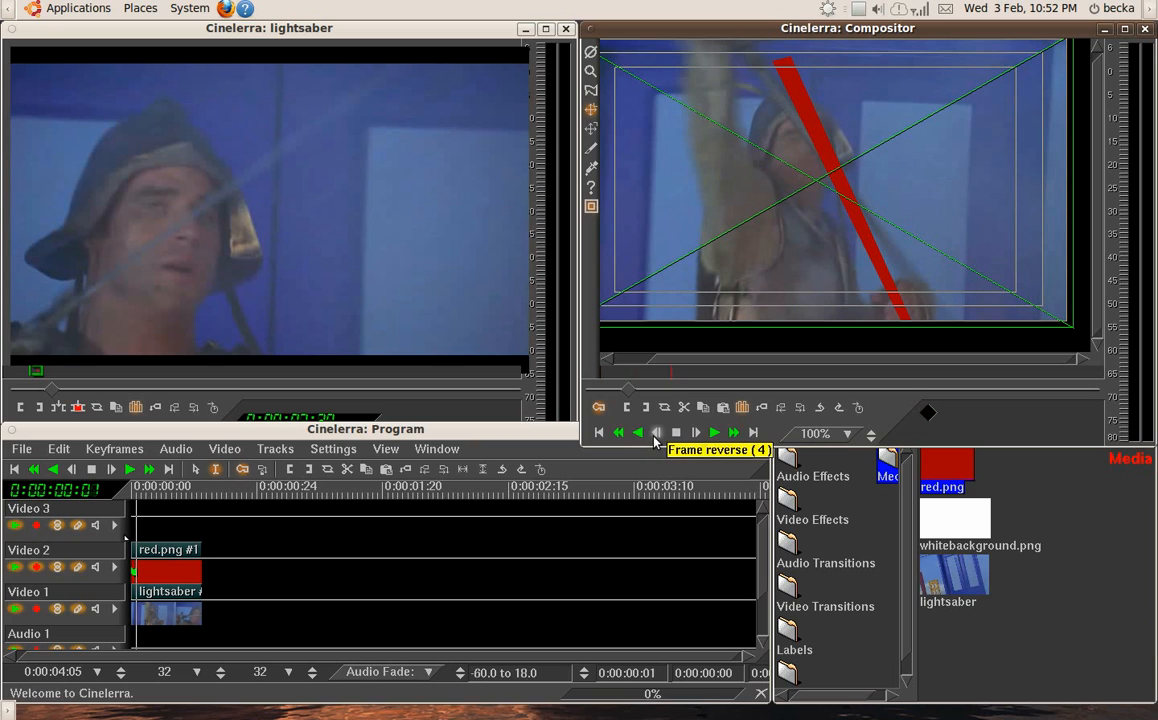
pyautogui.click(591, 90)
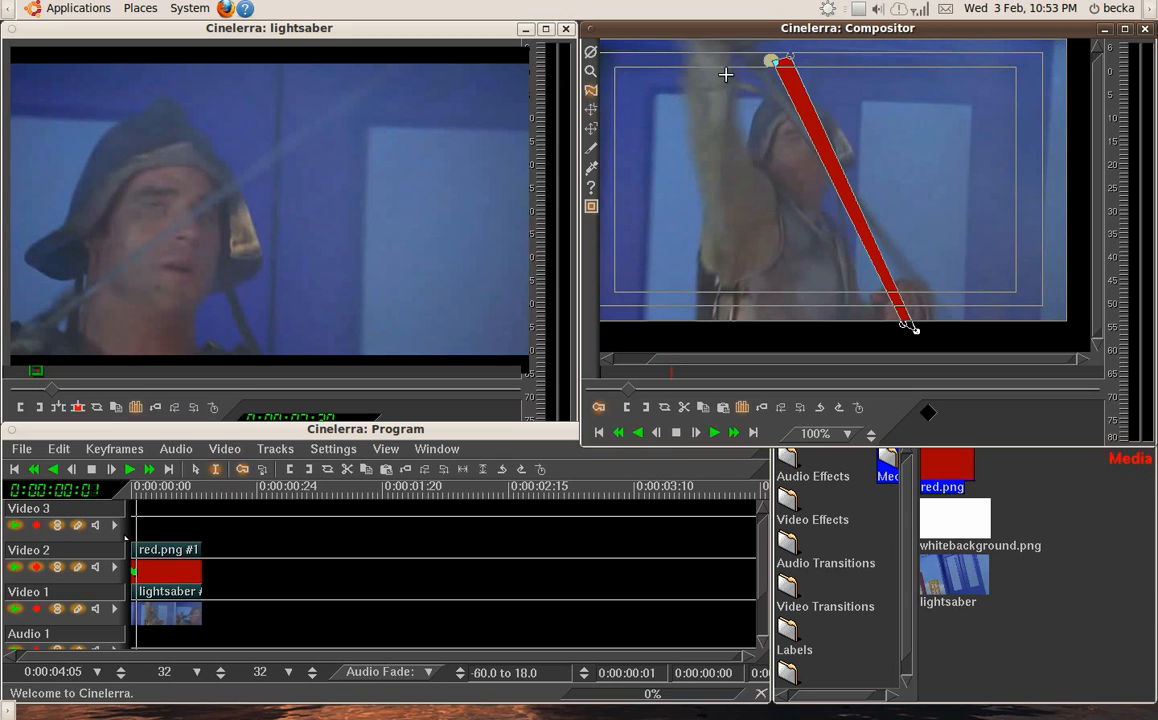
pyautogui.moveTo(774, 62)
pyautogui.mouseDown()
pyautogui.moveTo(742, 54)
pyautogui.moveTo(755, 51)
pyautogui.mouseUp()
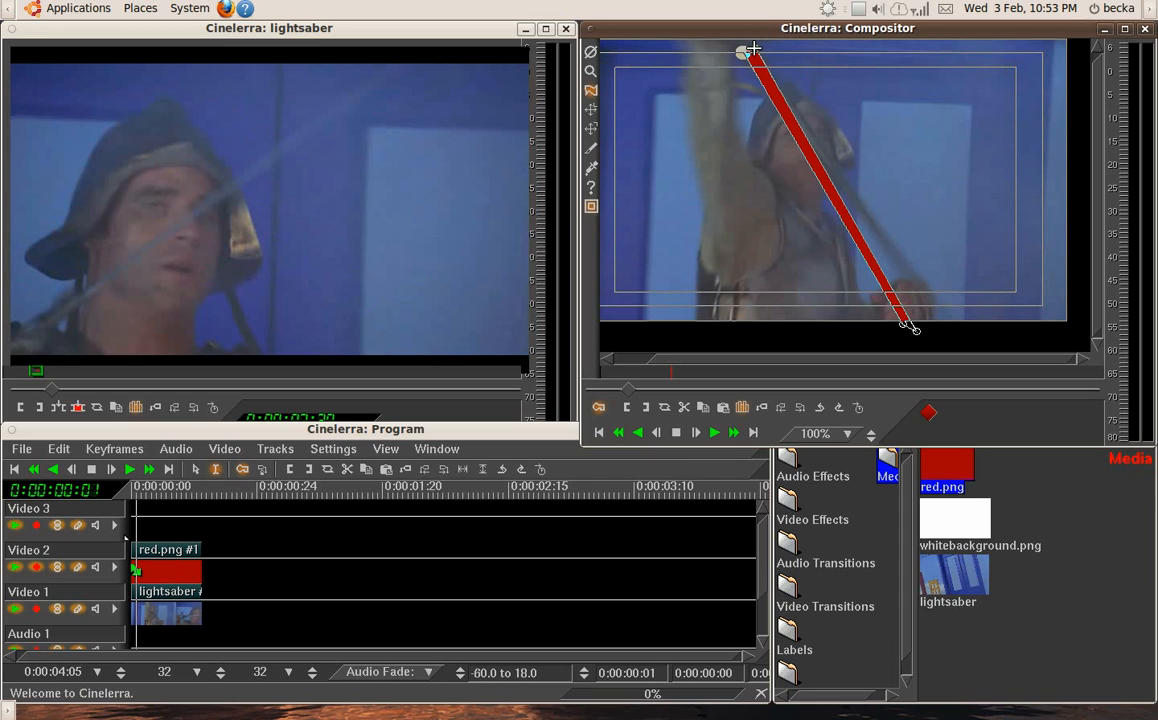
pyautogui.moveTo(915, 330); pyautogui.dragTo(951, 313)
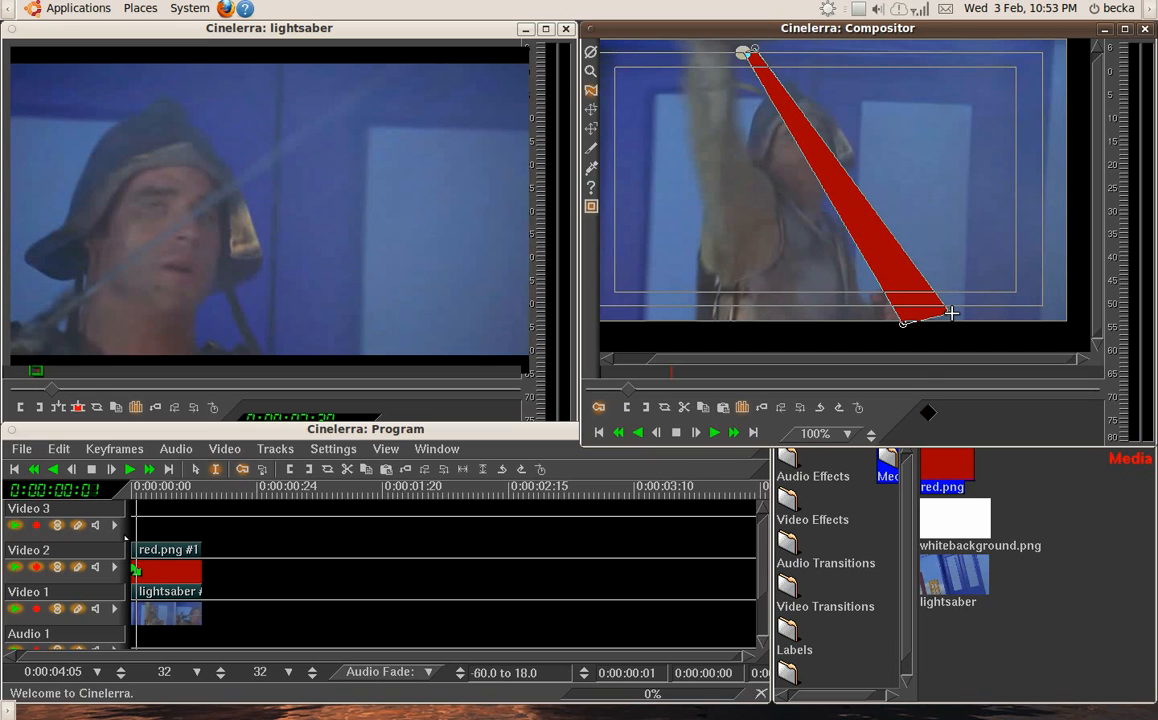
pyautogui.moveTo(903, 323); pyautogui.dragTo(940, 314)
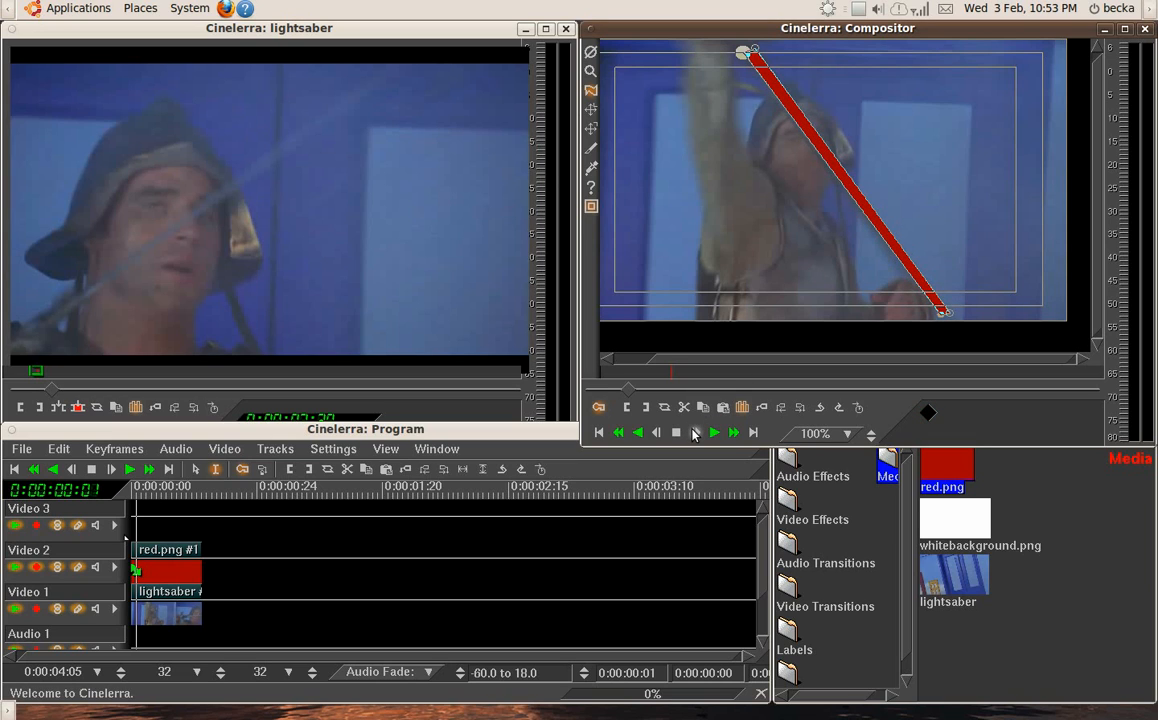
# Step: Advance to frame 0:00:00:02 and move both ends of the mask to follow the sword
pyautogui.click(695, 432)
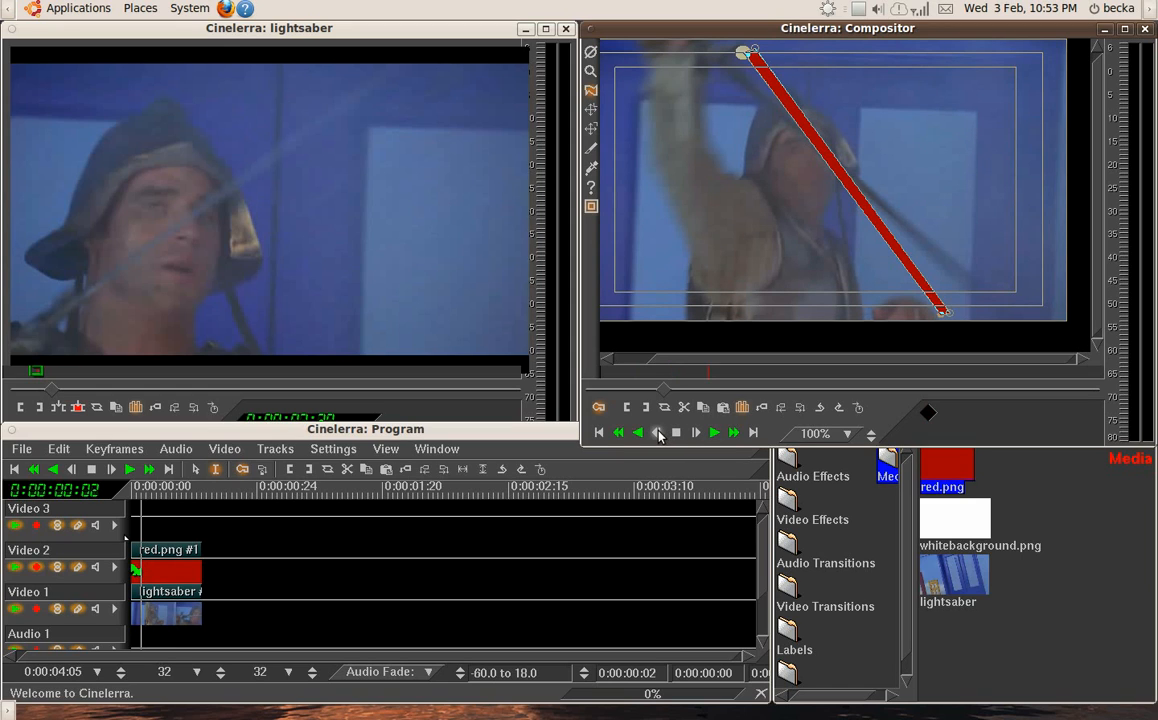
pyautogui.moveTo(742, 51)
pyautogui.mouseDown()
pyautogui.moveTo(716, 66)
pyautogui.moveTo(728, 60)
pyautogui.mouseUp()
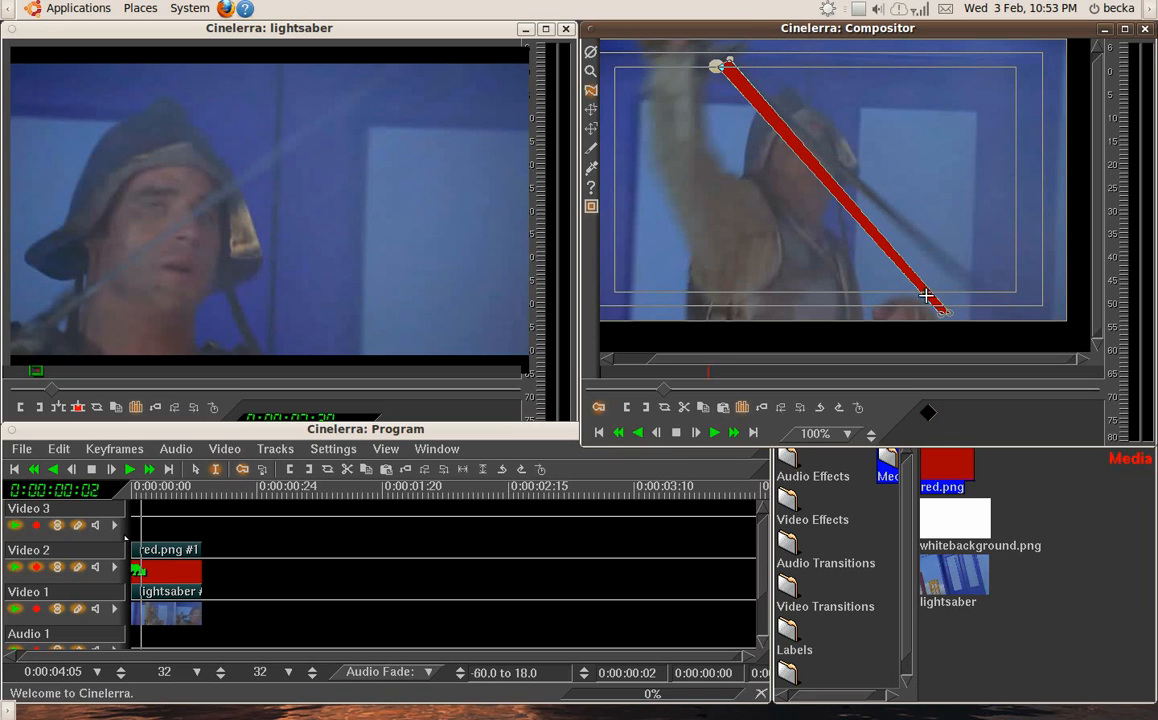
pyautogui.moveTo(945, 311)
pyautogui.mouseDown()
pyautogui.moveTo(987, 292)
pyautogui.moveTo(1005, 265)
pyautogui.moveTo(976, 291)
pyautogui.mouseUp()
# Step: Advance to frame 0:00:00:03 and move both ends of the mask so the red shape follows the blade
pyautogui.click(696, 432)
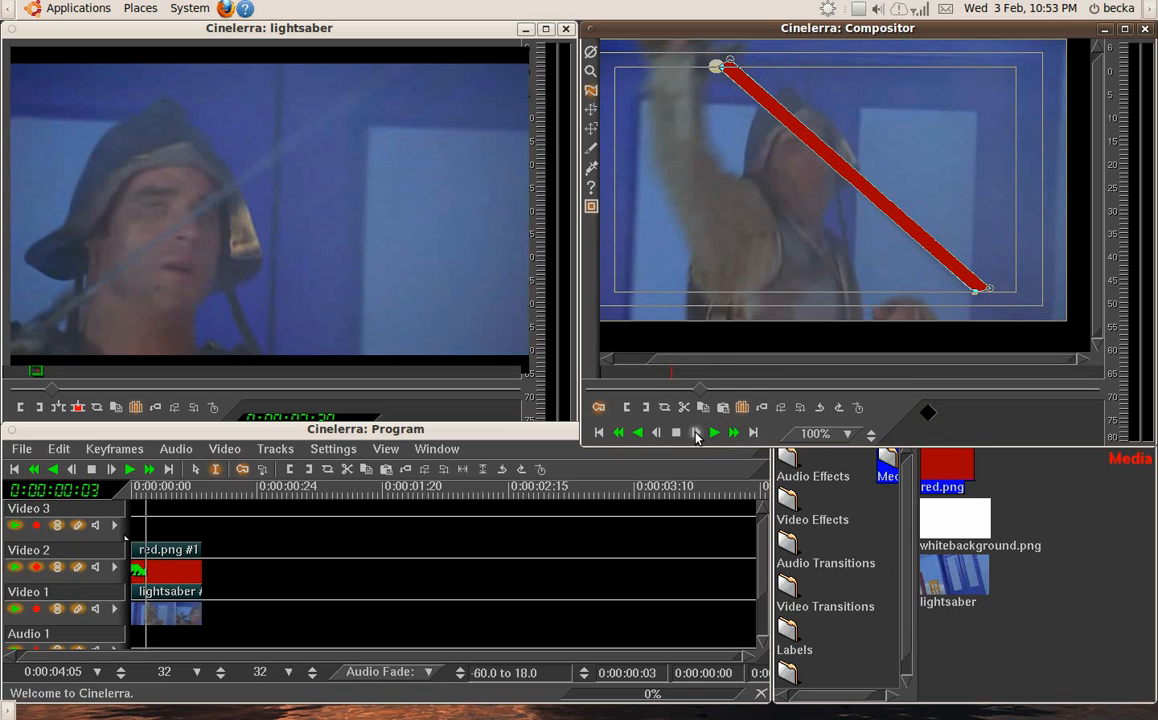
pyautogui.click(696, 432)
pyautogui.click(657, 433)
pyautogui.moveTo(716, 67)
pyautogui.mouseDown()
pyautogui.moveTo(703, 92)
pyautogui.moveTo(733, 85)
pyautogui.moveTo(716, 80)
pyautogui.mouseUp()
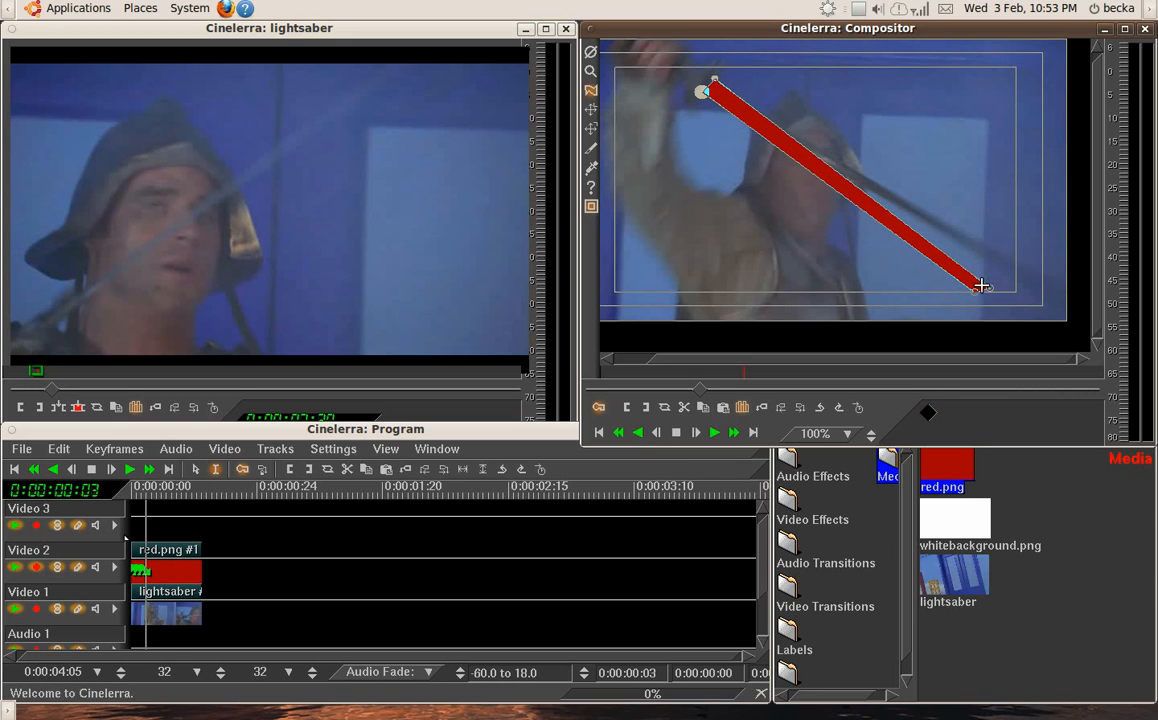
pyautogui.moveTo(987, 289); pyautogui.dragTo(998, 258)
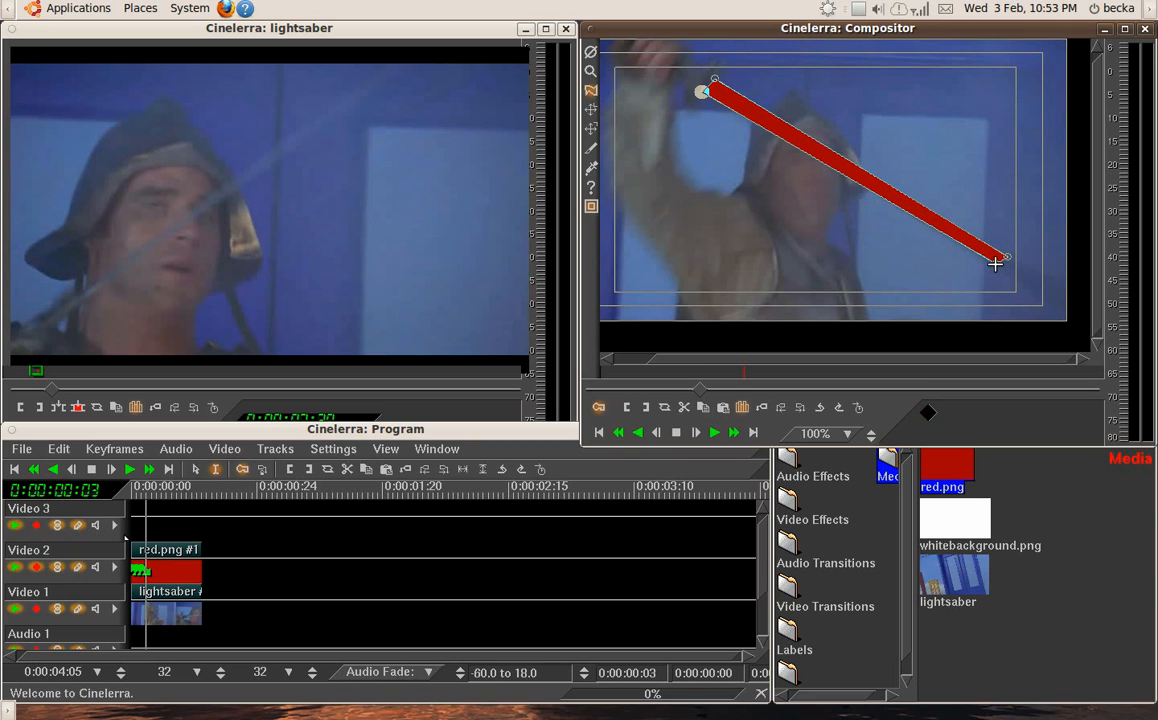
# Step: Advance to frame 0:00:00:04 and reposition all four mask points to match the sword from hilt to tip
pyautogui.click(697, 433)
pyautogui.click(697, 434)
pyautogui.click(657, 434)
pyautogui.moveTo(701, 92); pyautogui.dragTo(695, 135)
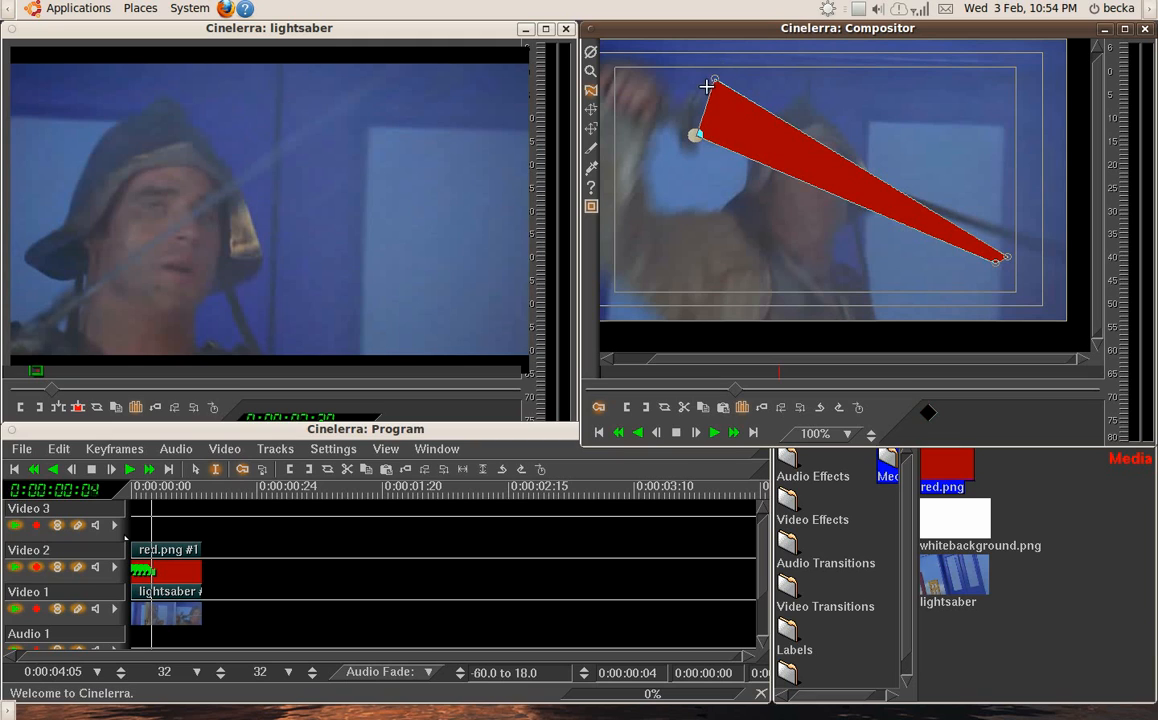
pyautogui.moveTo(714, 77); pyautogui.dragTo(698, 112)
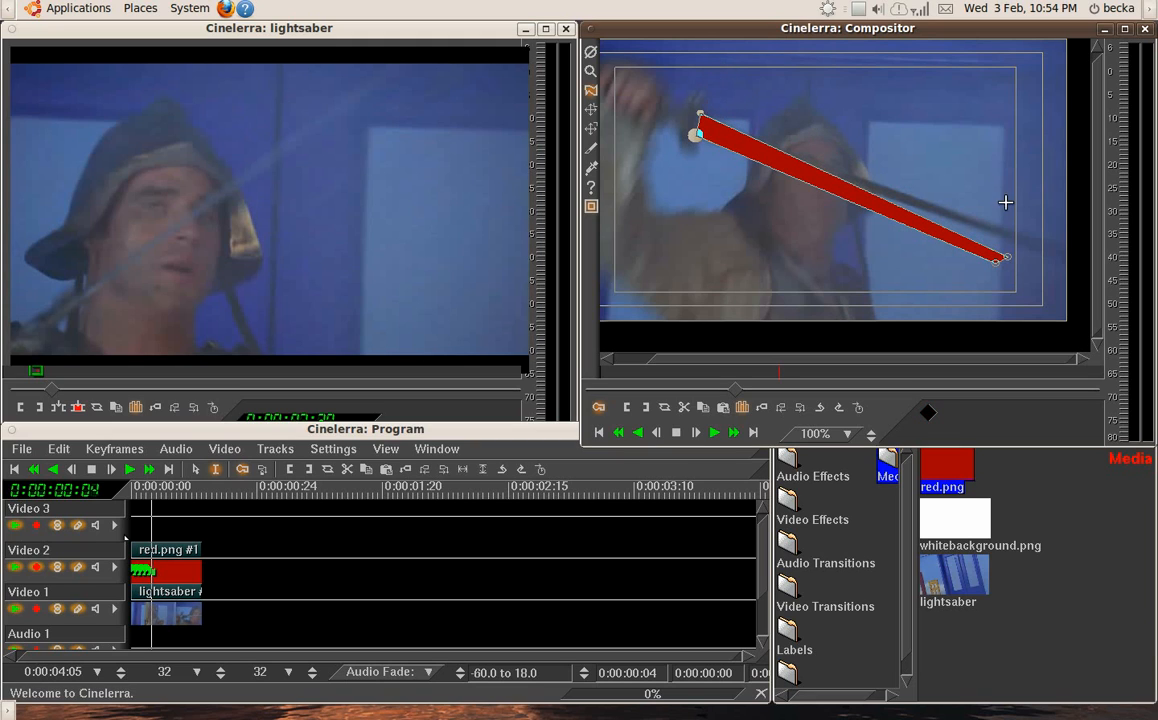
pyautogui.click(1045, 240)
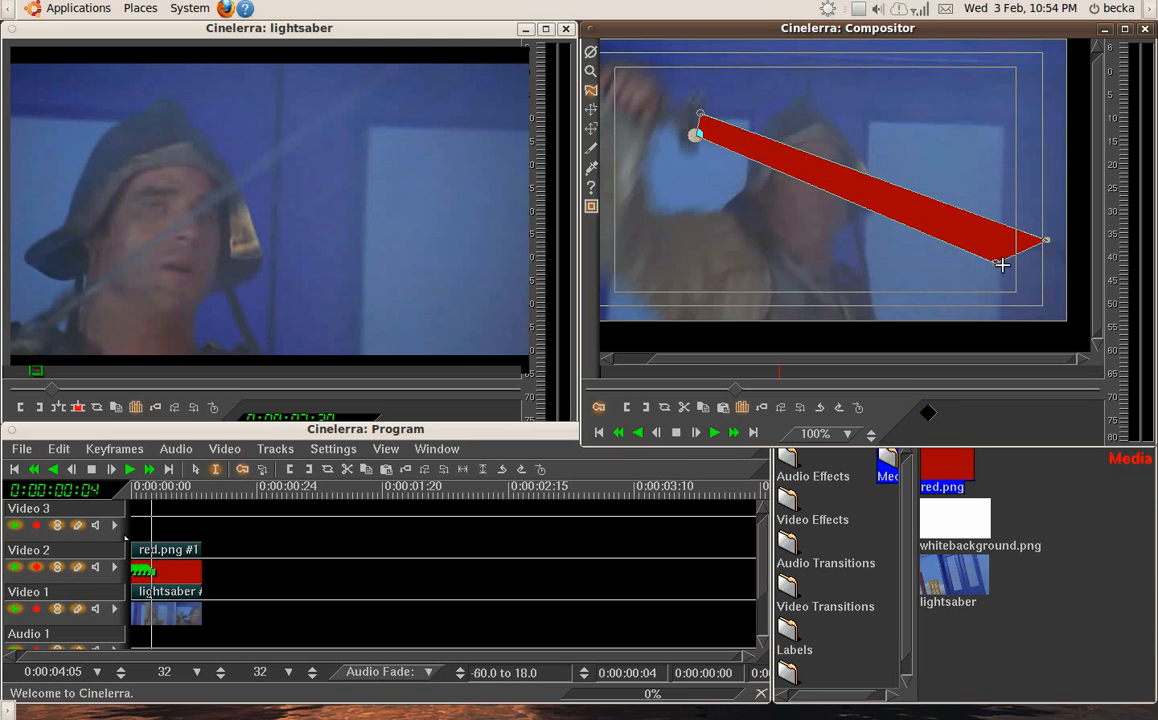
pyautogui.moveTo(993, 262); pyautogui.dragTo(1038, 250)
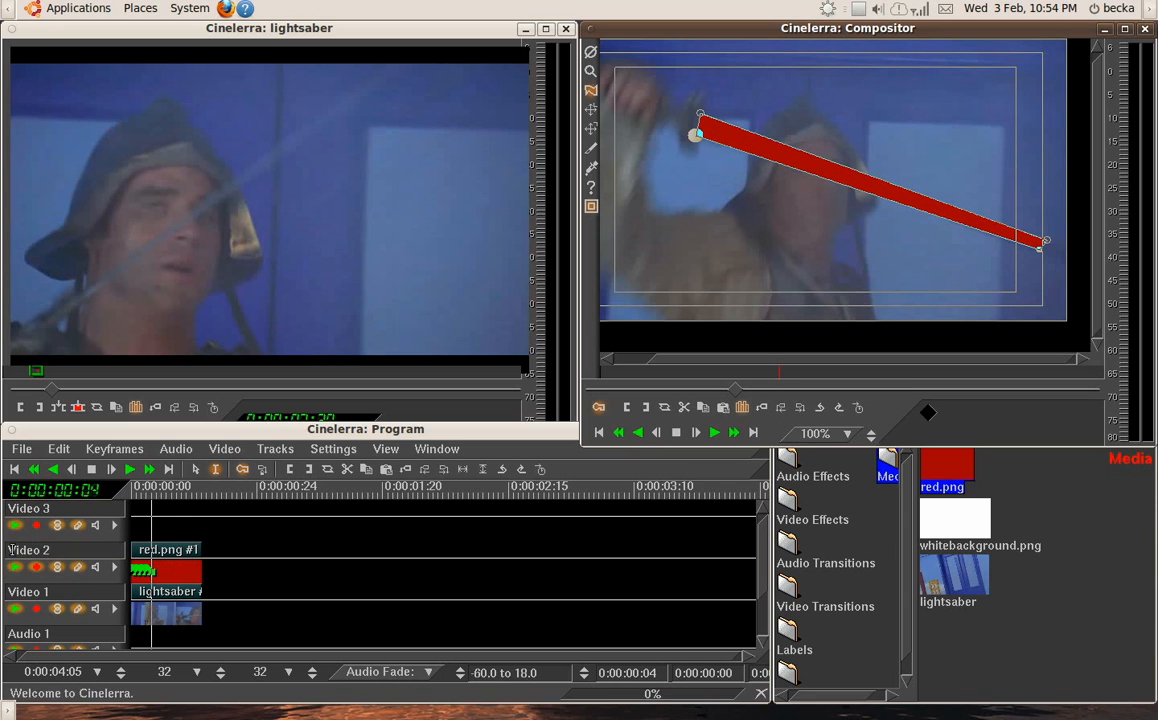
# Step: Place whitebackground.png at the start of Video 3 with only that track armed, and trim it to the length of the red.png clip
pyautogui.moveTo(134, 485)
pyautogui.mouseDown()
pyautogui.moveTo(154, 489)
pyautogui.moveTo(126, 490)
pyautogui.mouseUp()
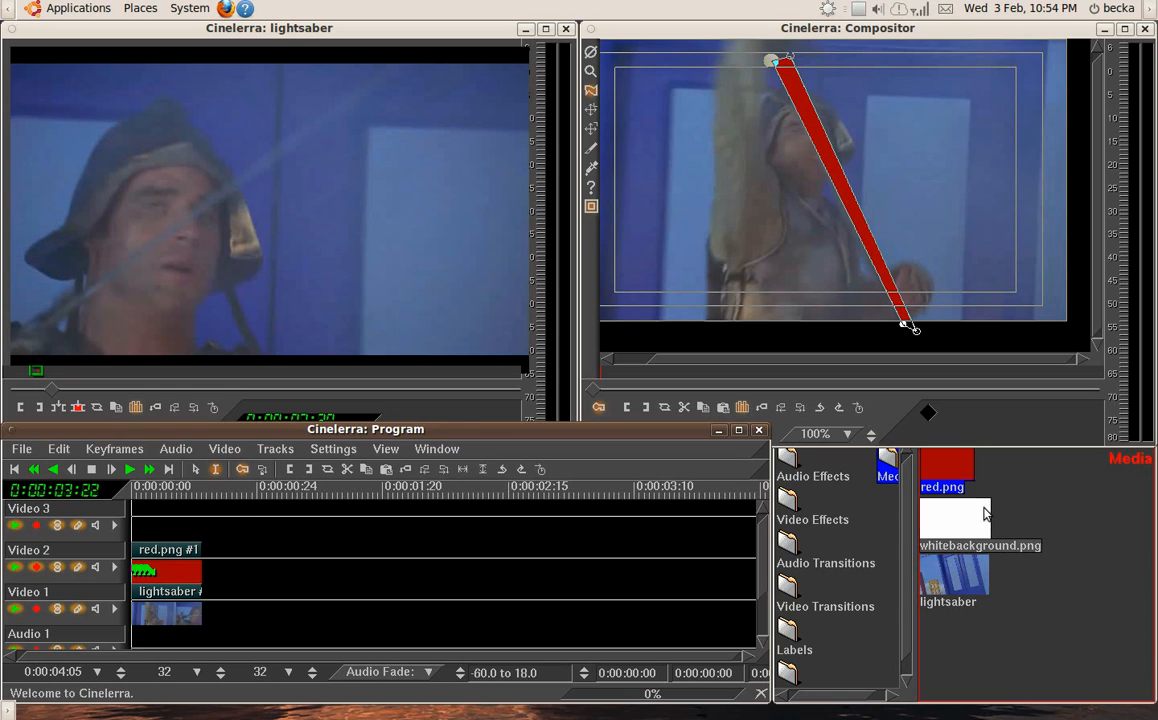
pyautogui.click(36, 566)
pyautogui.click(35, 525)
pyautogui.click(953, 517)
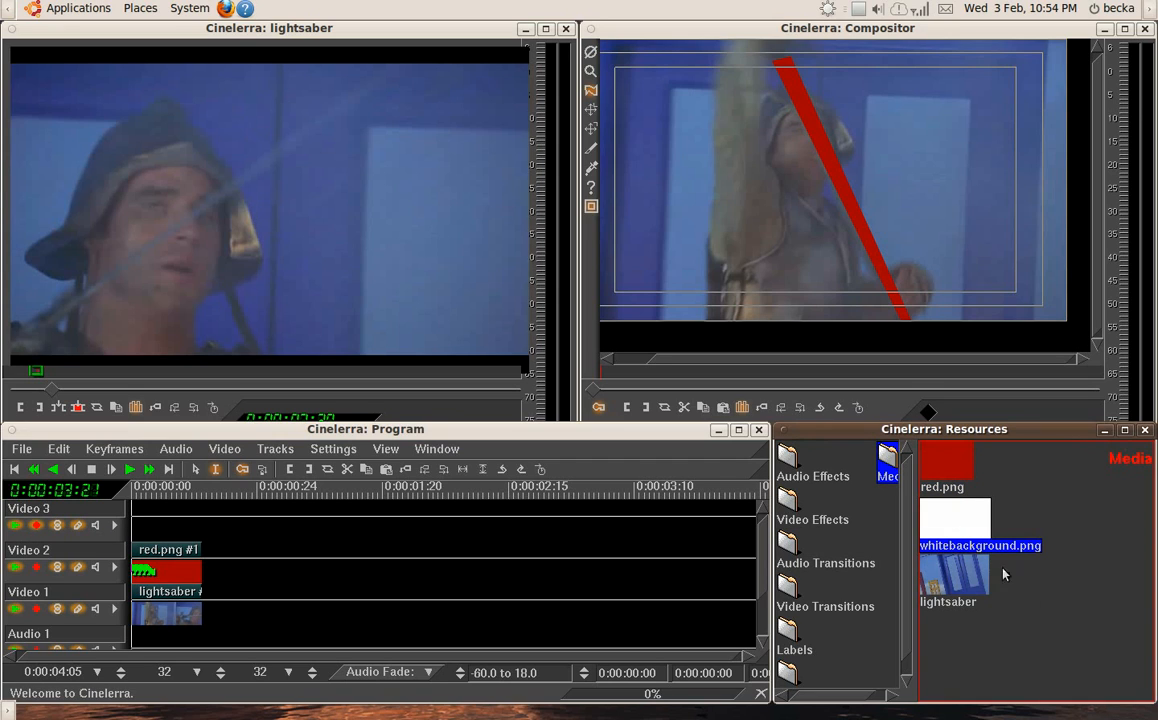
pyautogui.moveTo(960, 527); pyautogui.dragTo(215, 512)
pyautogui.moveTo(427, 508); pyautogui.dragTo(202, 507)
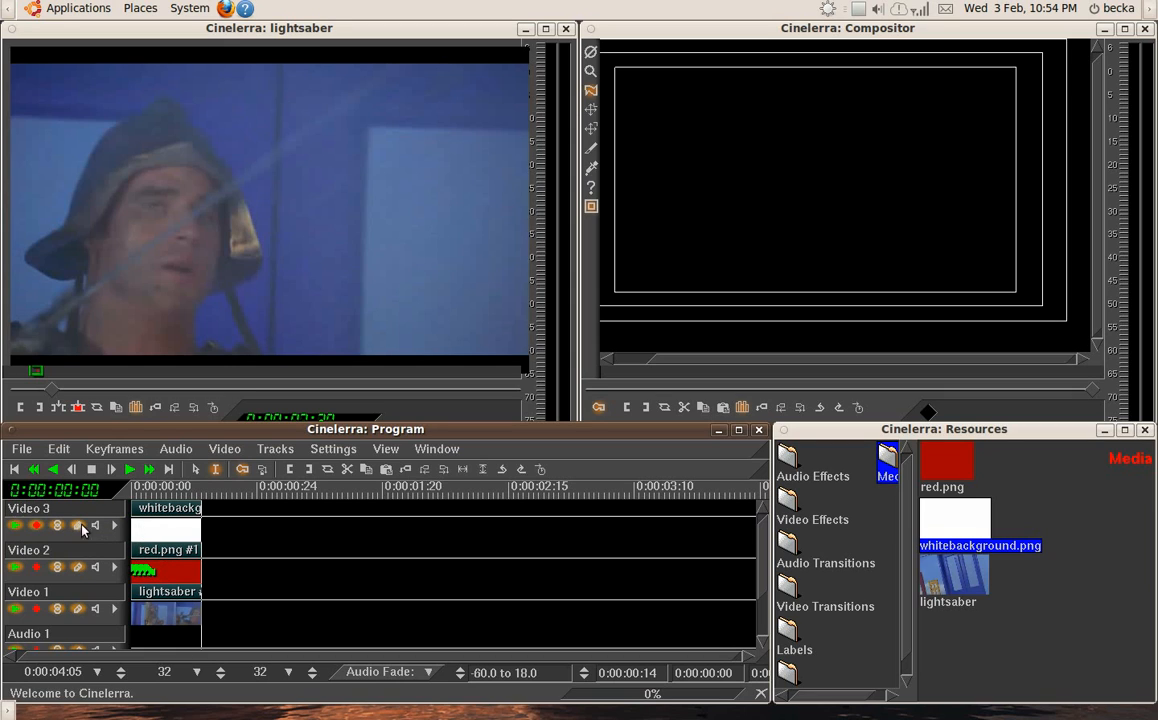
# Step: Copy the mask keyframes from Video 2 over the full clip length, with Video 3 disarmed and Video 2 armed
pyautogui.click(39, 526)
pyautogui.click(40, 568)
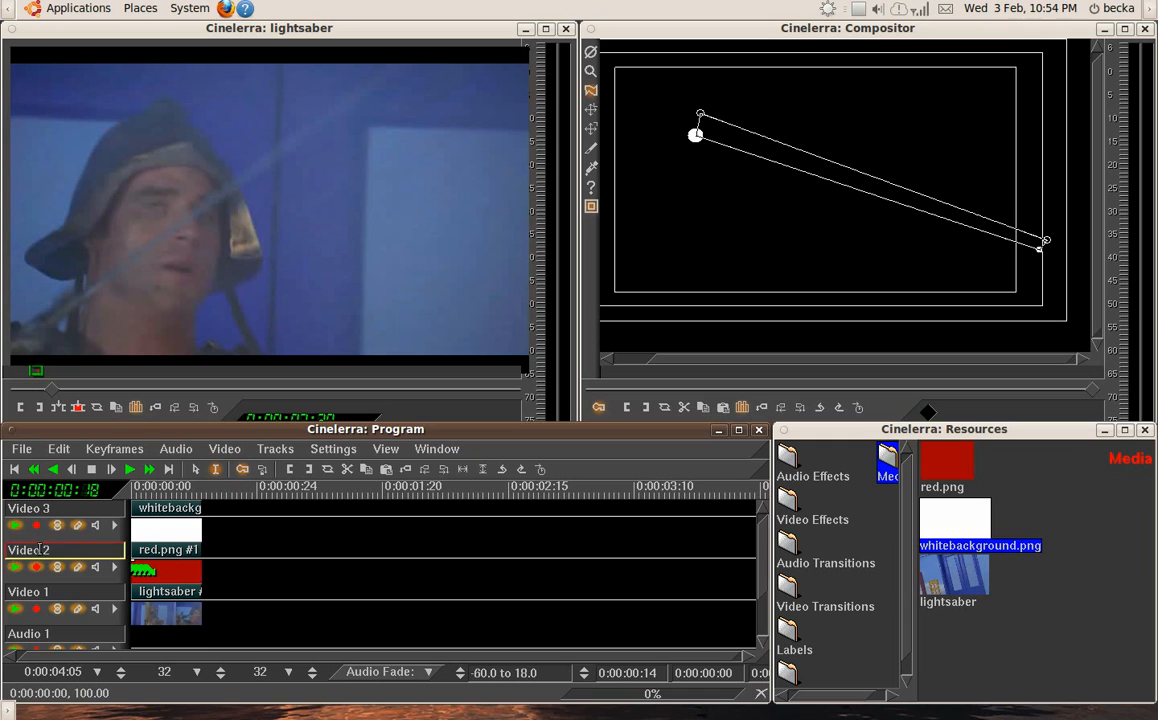
pyautogui.moveTo(220, 615); pyautogui.dragTo(128, 612)
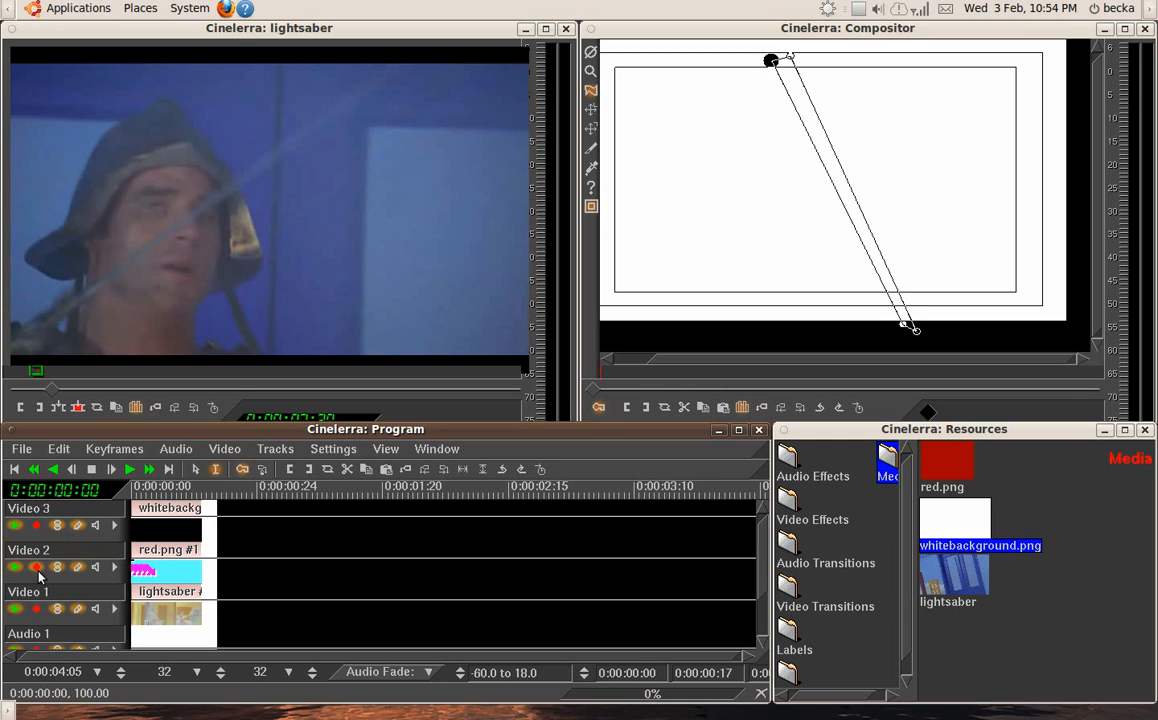
pyautogui.click(114, 449)
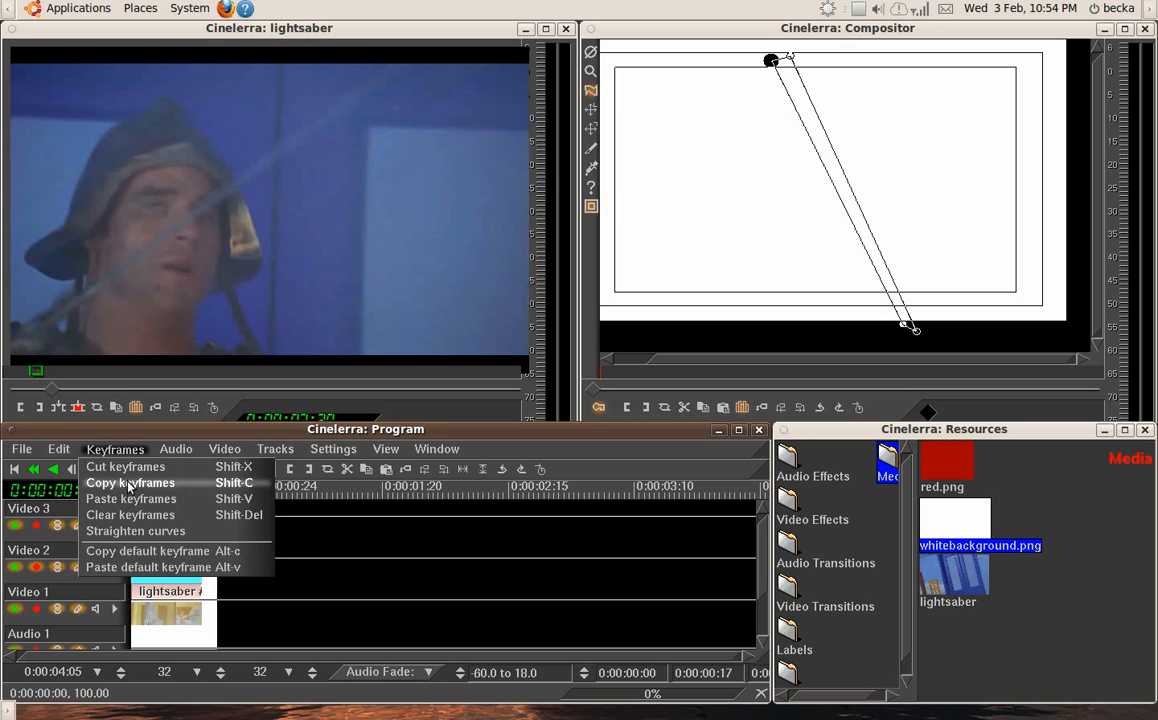
pyautogui.click(128, 484)
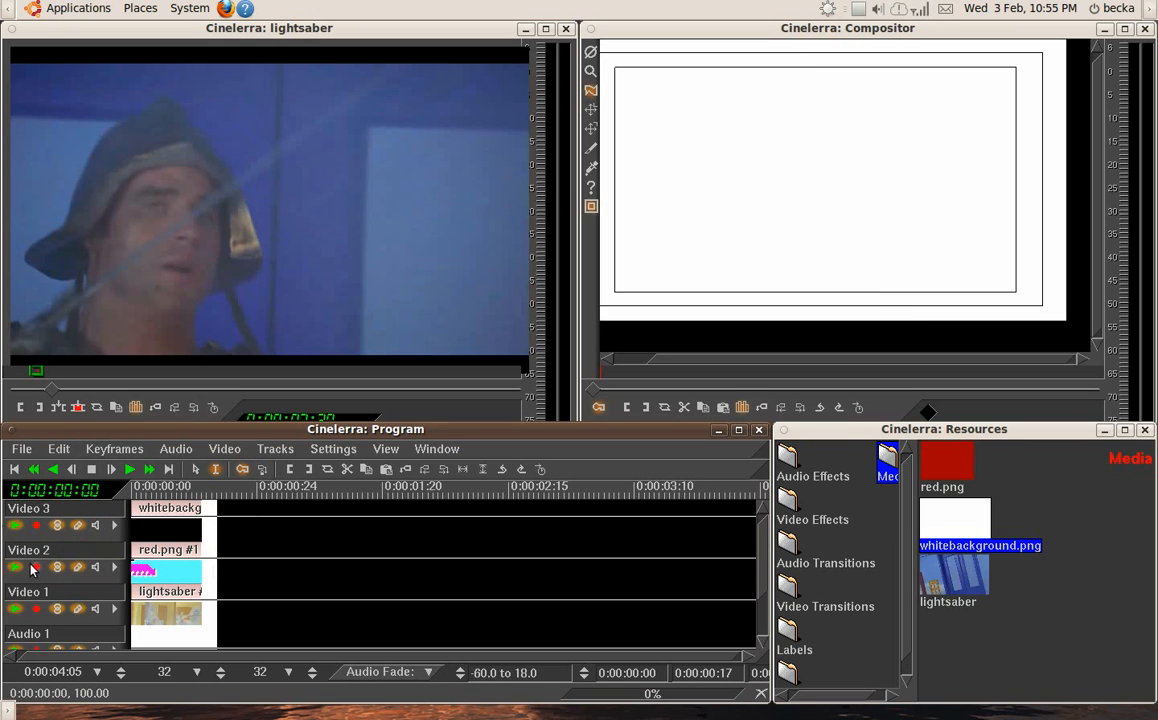
# Step: Paste the copied mask keyframes onto the white clip on Video 3 only, and scrub to frame 0:00:00:03 to check them
pyautogui.click(35, 526)
pyautogui.click(112, 450)
pyautogui.click(125, 498)
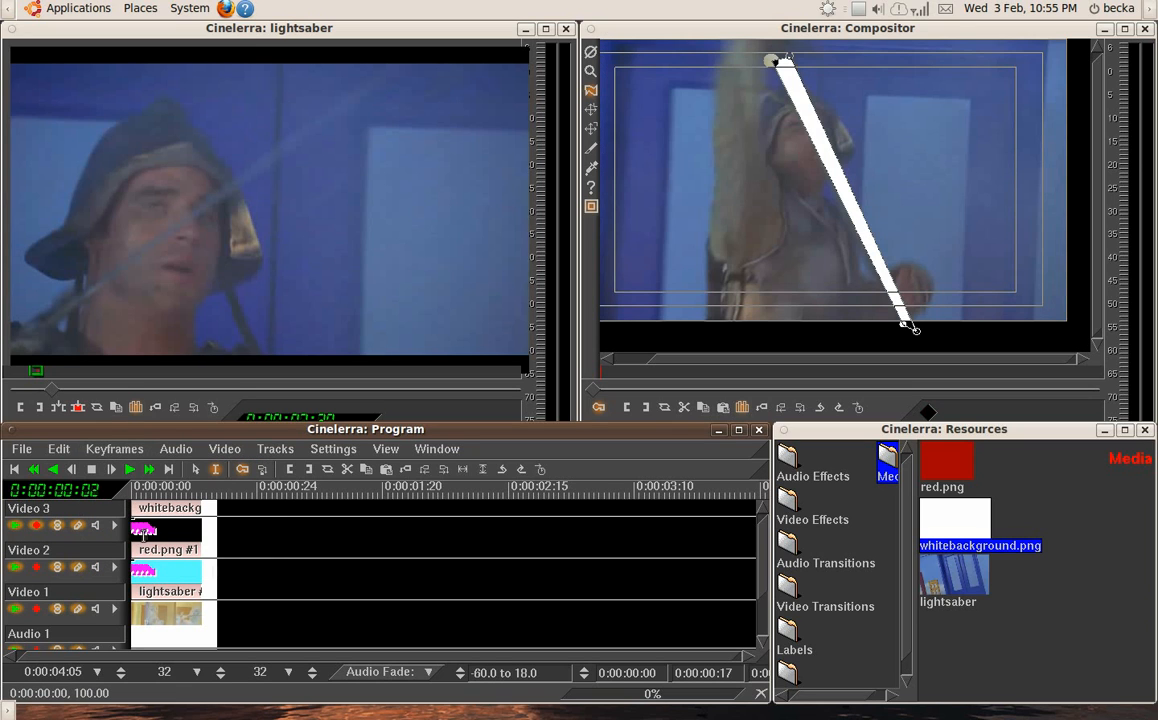
pyautogui.moveTo(138, 490); pyautogui.dragTo(149, 492)
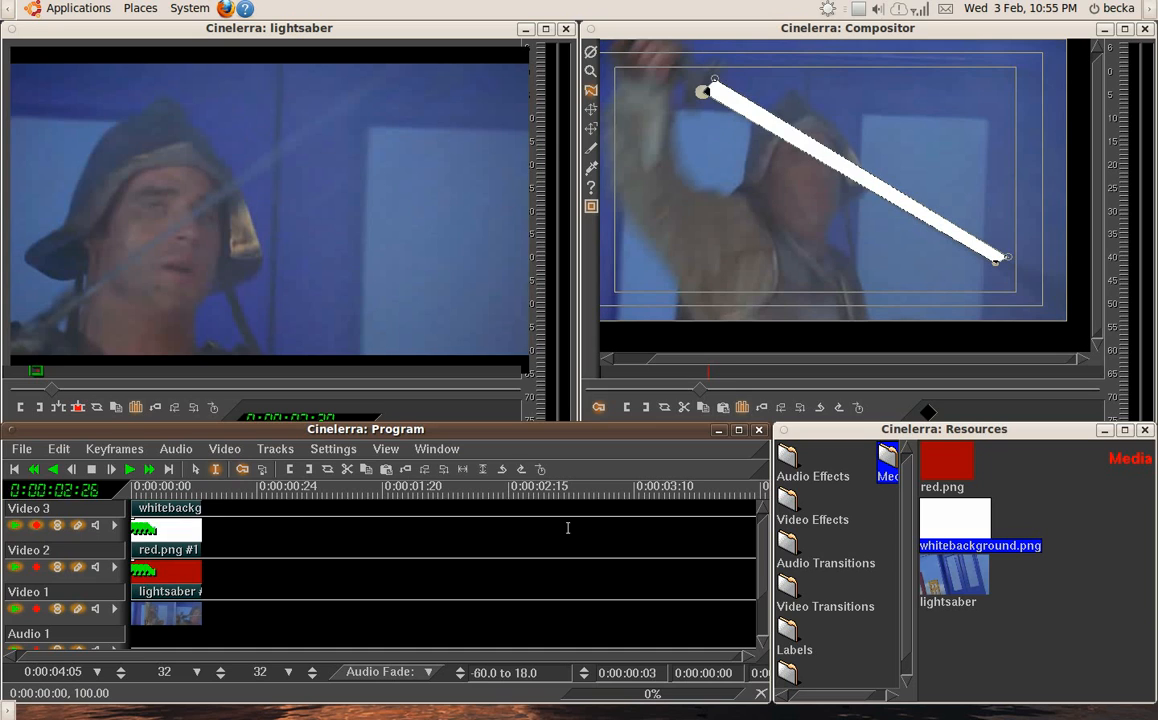
# Step: Apply the Blur video effect to the white clip on Video 3 and to the red clip on Video 2
pyautogui.click(831, 525)
pyautogui.click(938, 583)
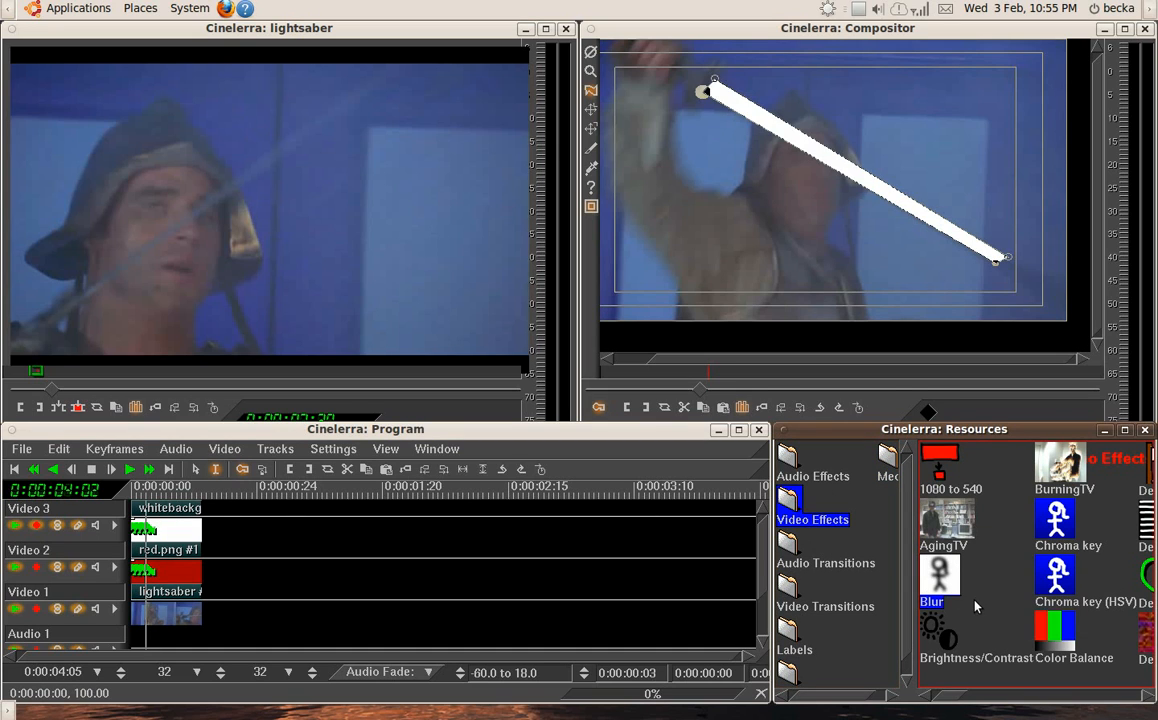
pyautogui.moveTo(943, 590); pyautogui.dragTo(210, 520)
pyautogui.moveTo(940, 578); pyautogui.dragTo(173, 597)
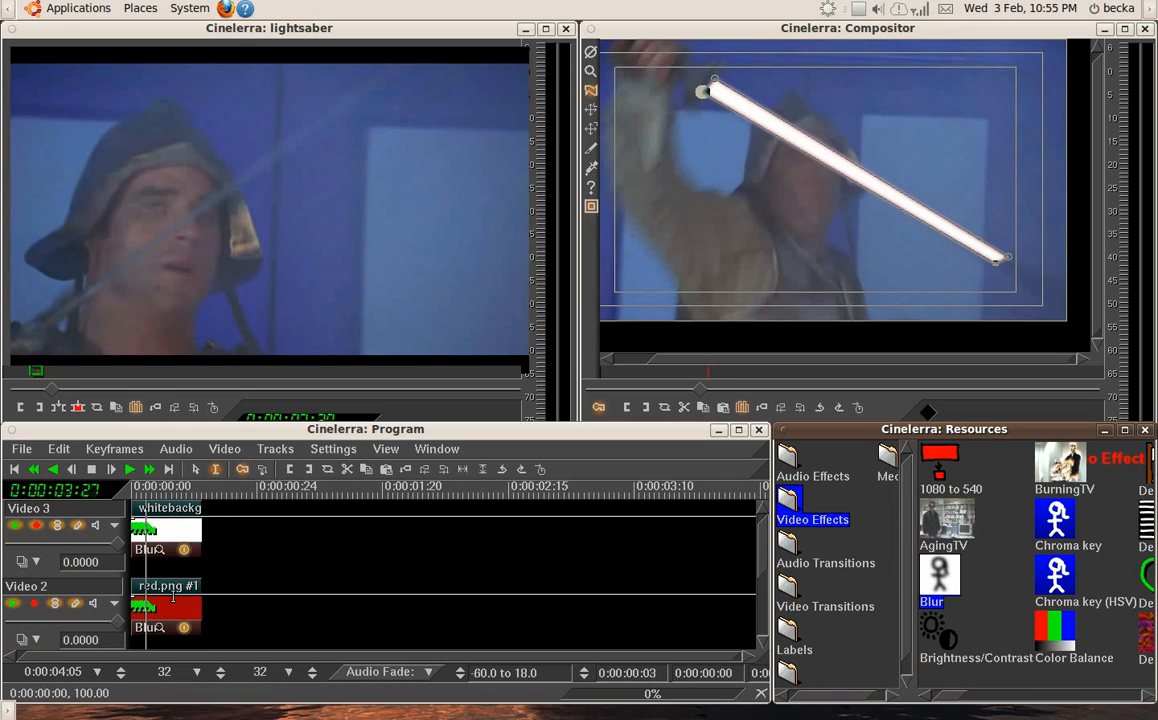
# Step: Switch the compositor to the camera tool, then enable red, green and blue blurring in Video 3's Blur and slightly increase its radius
pyautogui.click(591, 110)
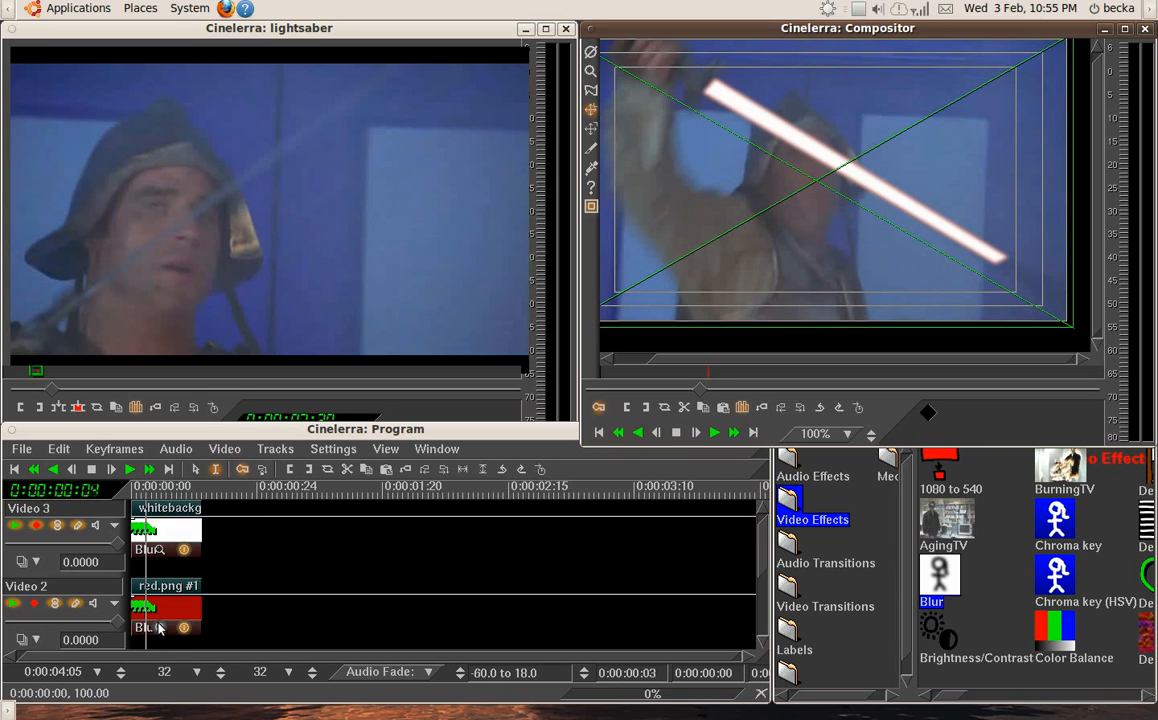
pyautogui.click(160, 550)
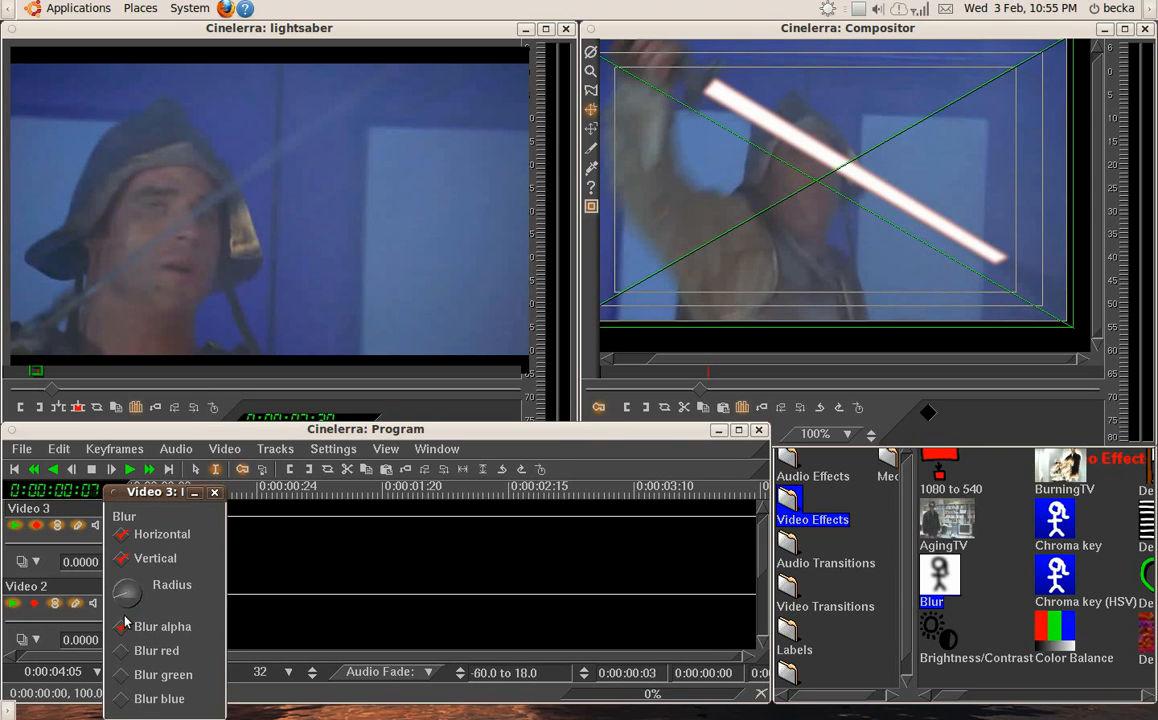
pyautogui.click(122, 651)
pyautogui.click(122, 675)
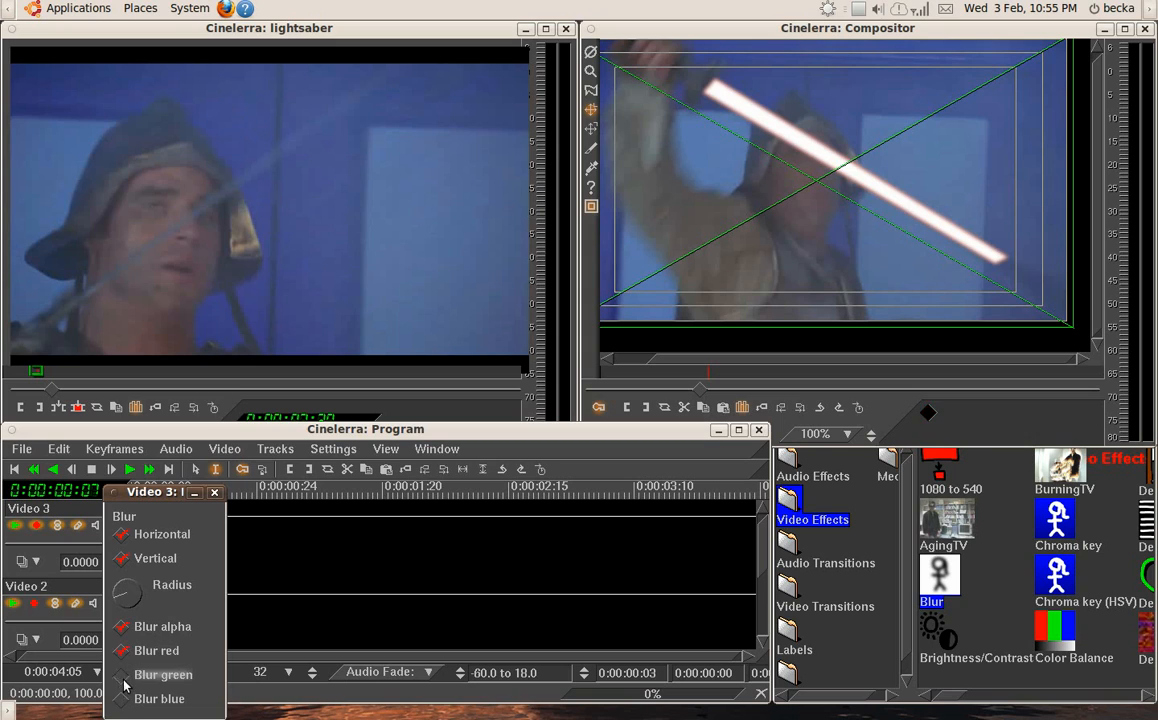
pyautogui.click(122, 700)
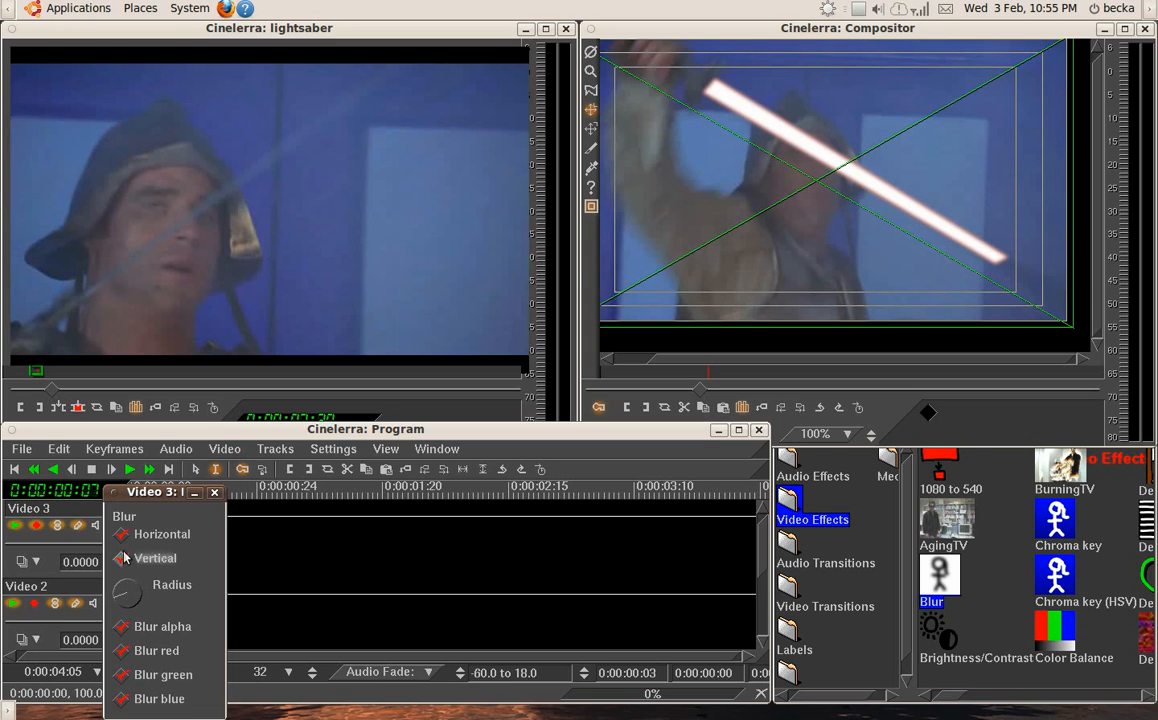
pyautogui.moveTo(121, 600)
pyautogui.moveTo(120, 597); pyautogui.dragTo(117, 595)
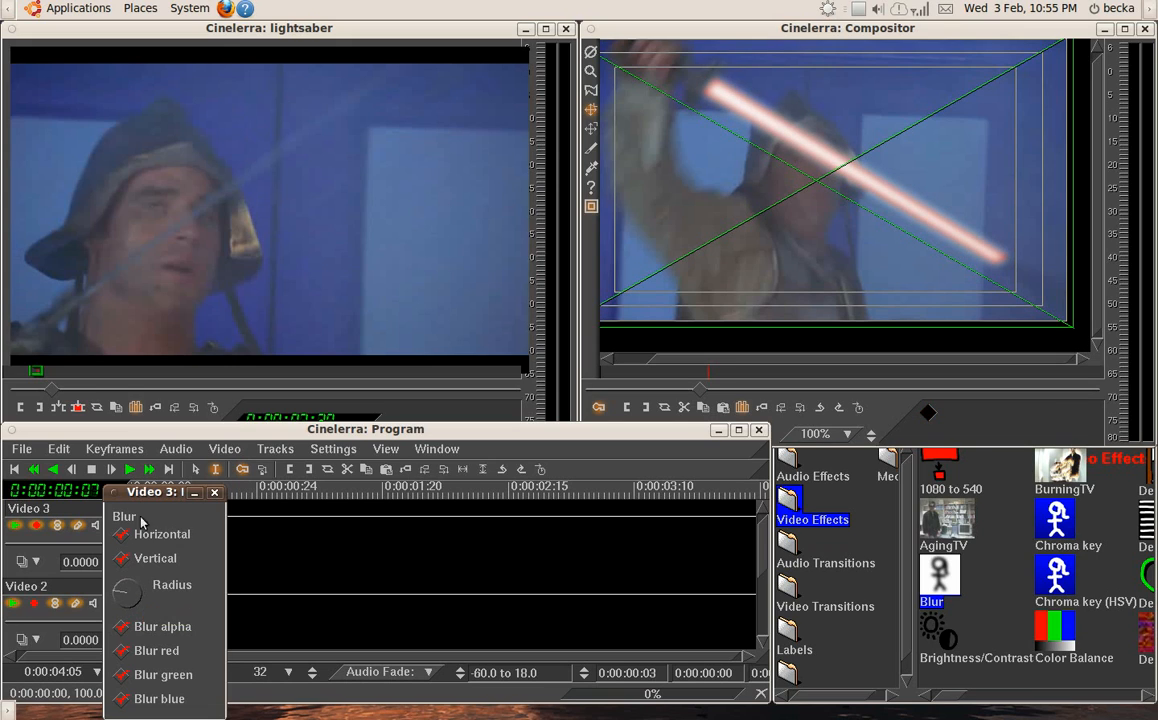
pyautogui.click(214, 492)
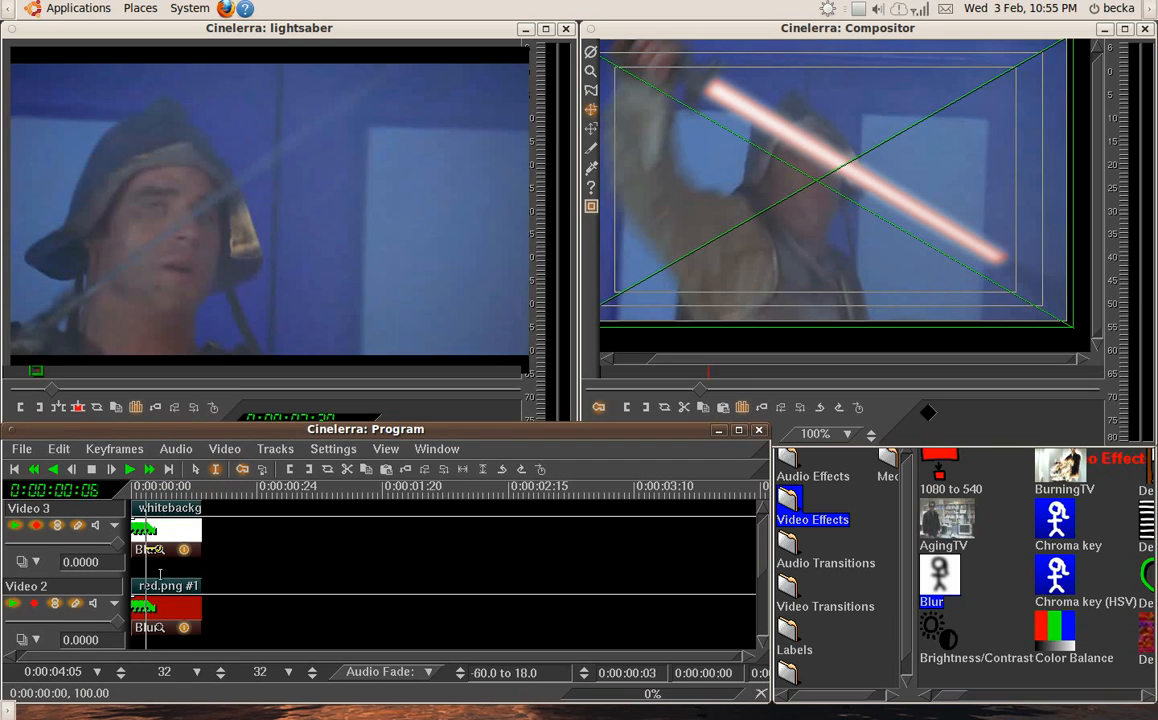
# Step: Enable blurring of the red, green and blue channels in the Blur effect on Video 2
pyautogui.click(160, 632)
pyautogui.click(118, 650)
pyautogui.click(118, 674)
pyautogui.click(119, 699)
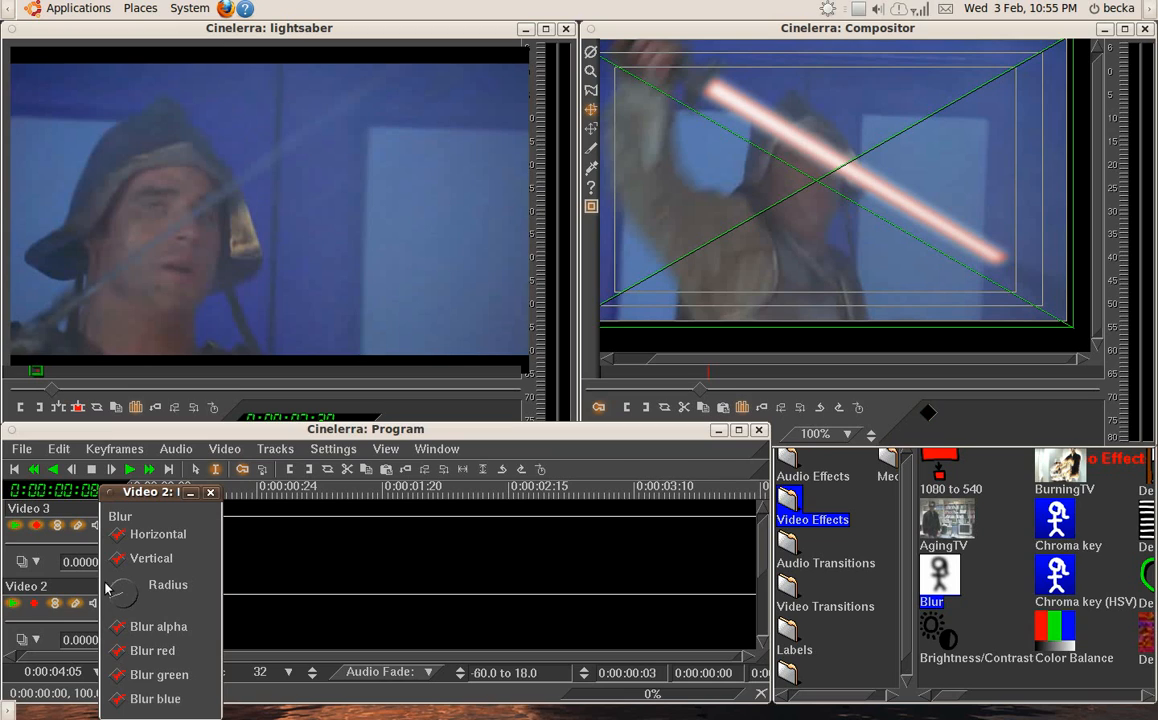
# Step: Adjust the radius of Video 2's Blur effect to about 27 for a wide soft red glow, and close its settings
pyautogui.moveTo(125, 600); pyautogui.dragTo(114, 600)
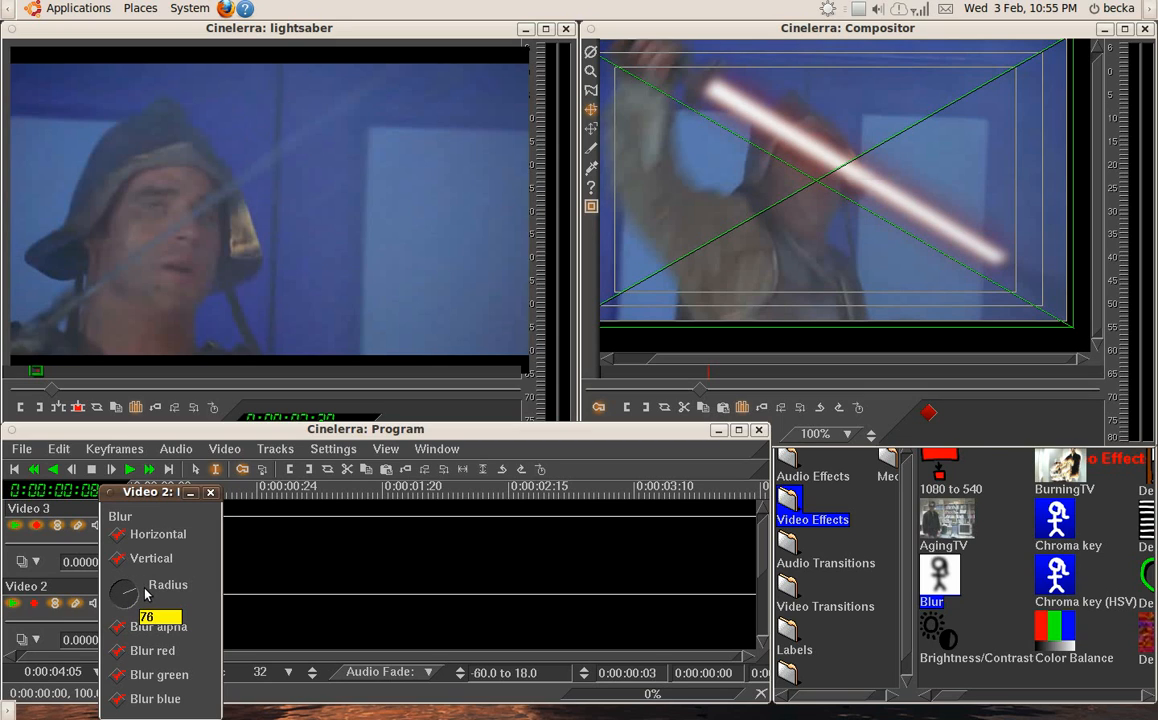
pyautogui.moveTo(146, 606); pyautogui.dragTo(132, 627)
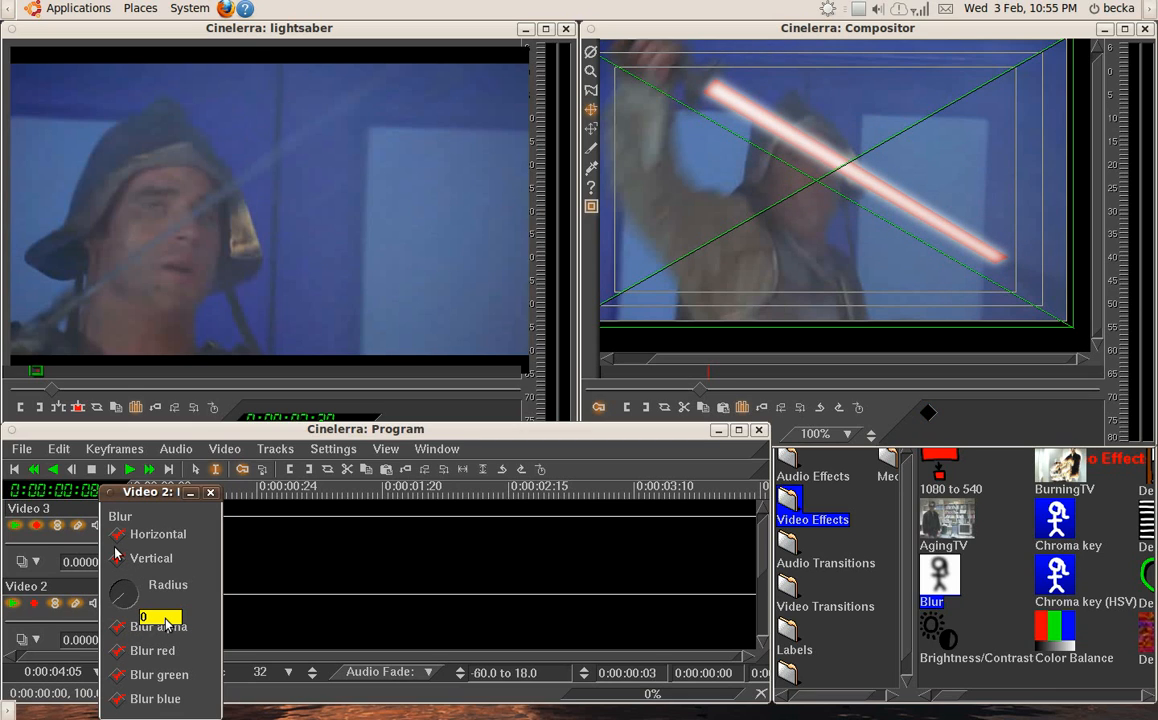
pyautogui.moveTo(136, 612); pyautogui.dragTo(111, 604)
pyautogui.moveTo(110, 598); pyautogui.dragTo(110, 589)
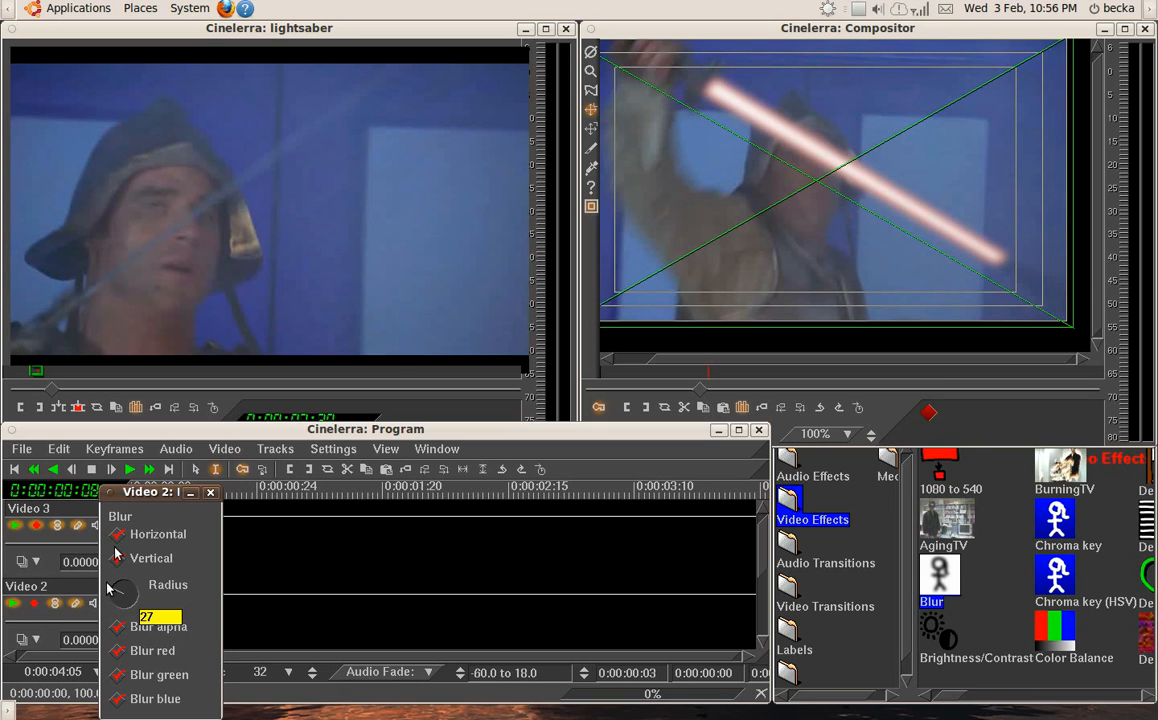
pyautogui.moveTo(106, 585); pyautogui.dragTo(107, 586)
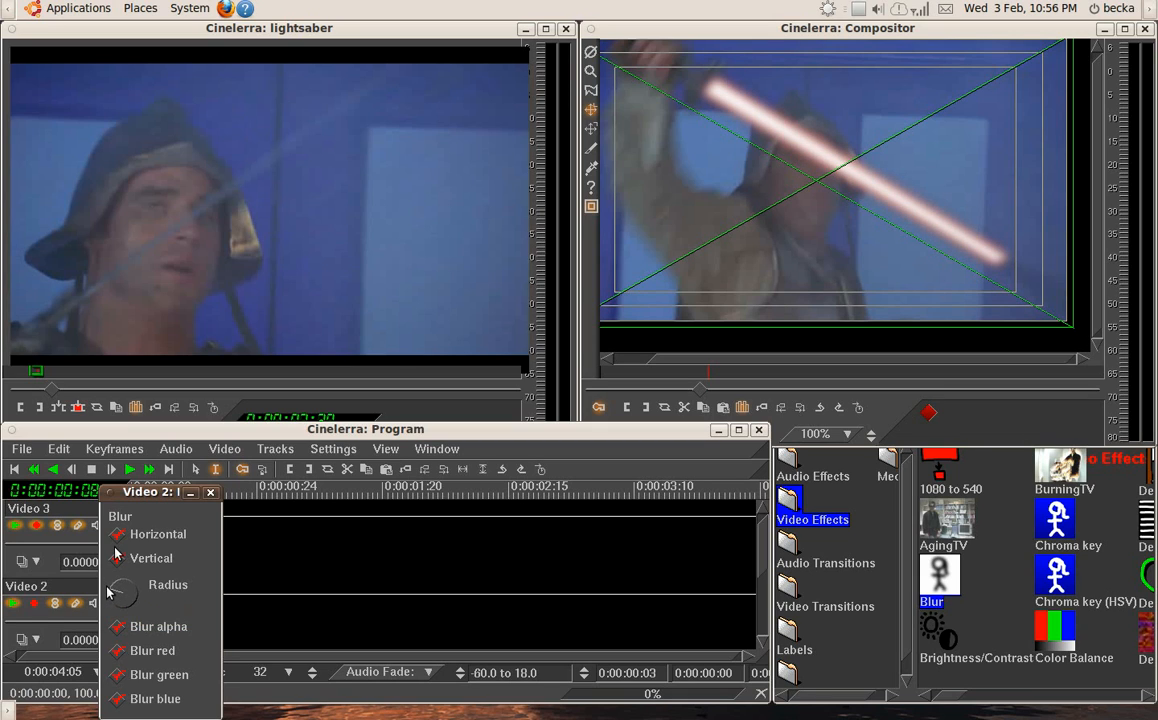
pyautogui.click(211, 493)
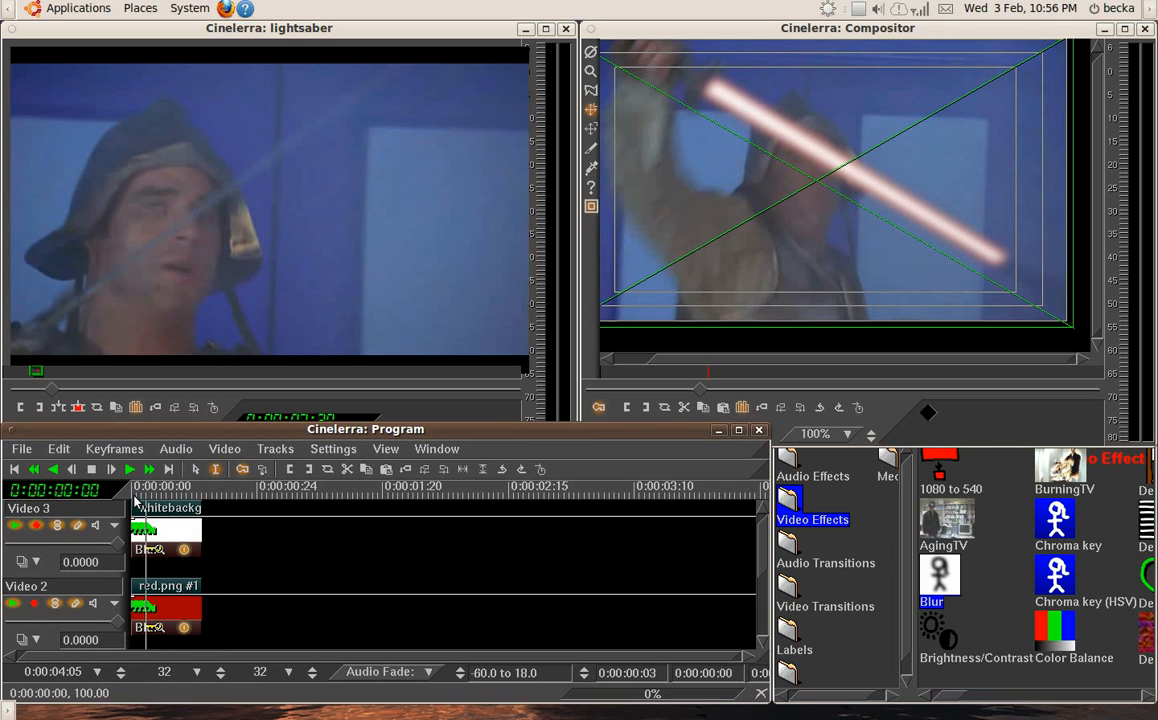
# Step: At frame 0:00:00:04, add a Brightness/Contrast effect to the red clip on Video 2 with maximum contrast and brightness 0.28
pyautogui.moveTo(135, 495); pyautogui.dragTo(155, 500)
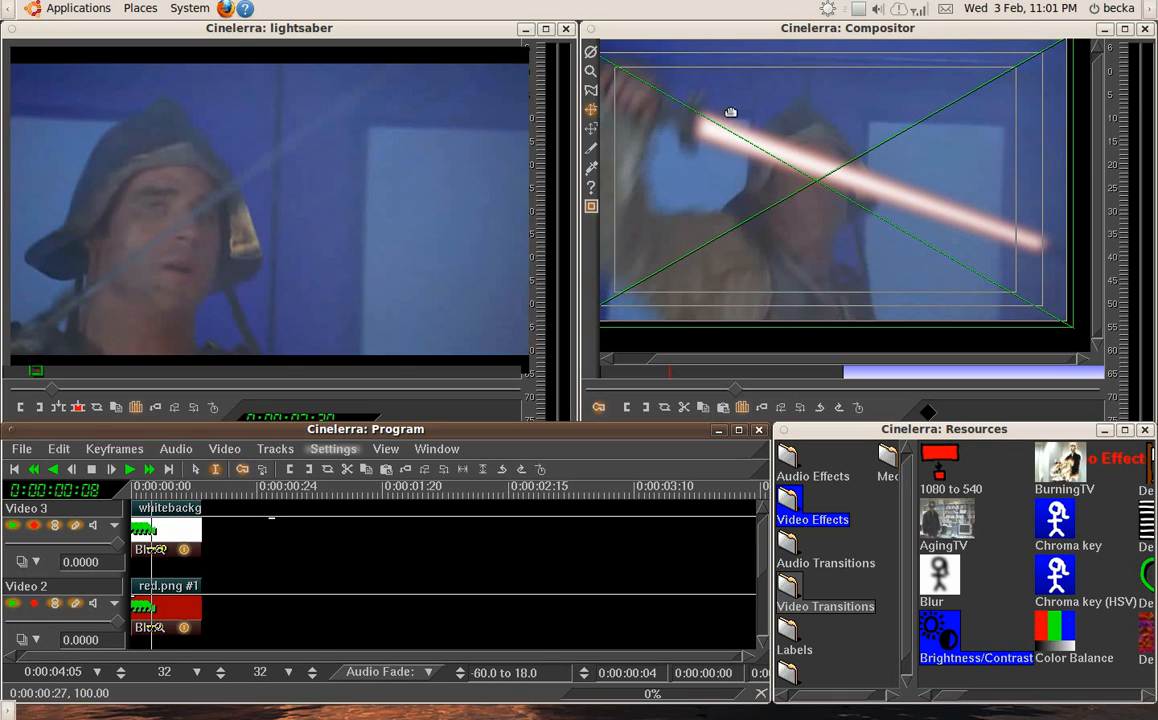
pyautogui.moveTo(940, 637); pyautogui.dragTo(177, 606)
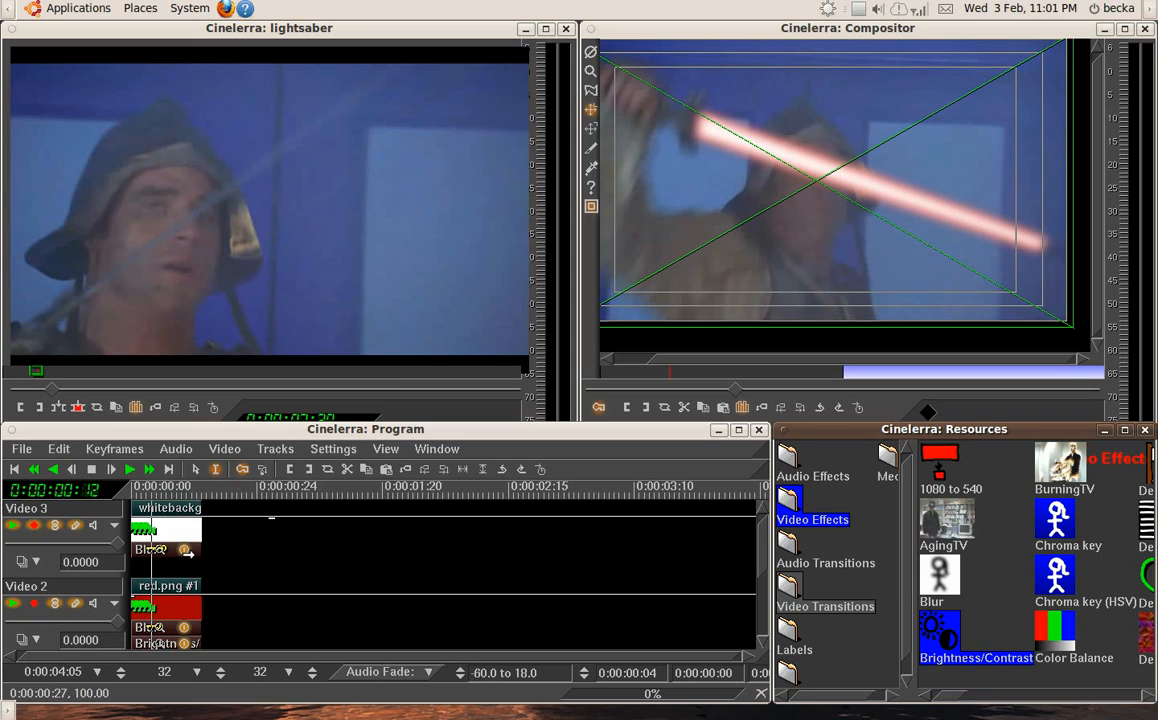
pyautogui.click(159, 645)
pyautogui.moveTo(209, 587); pyautogui.dragTo(221, 440)
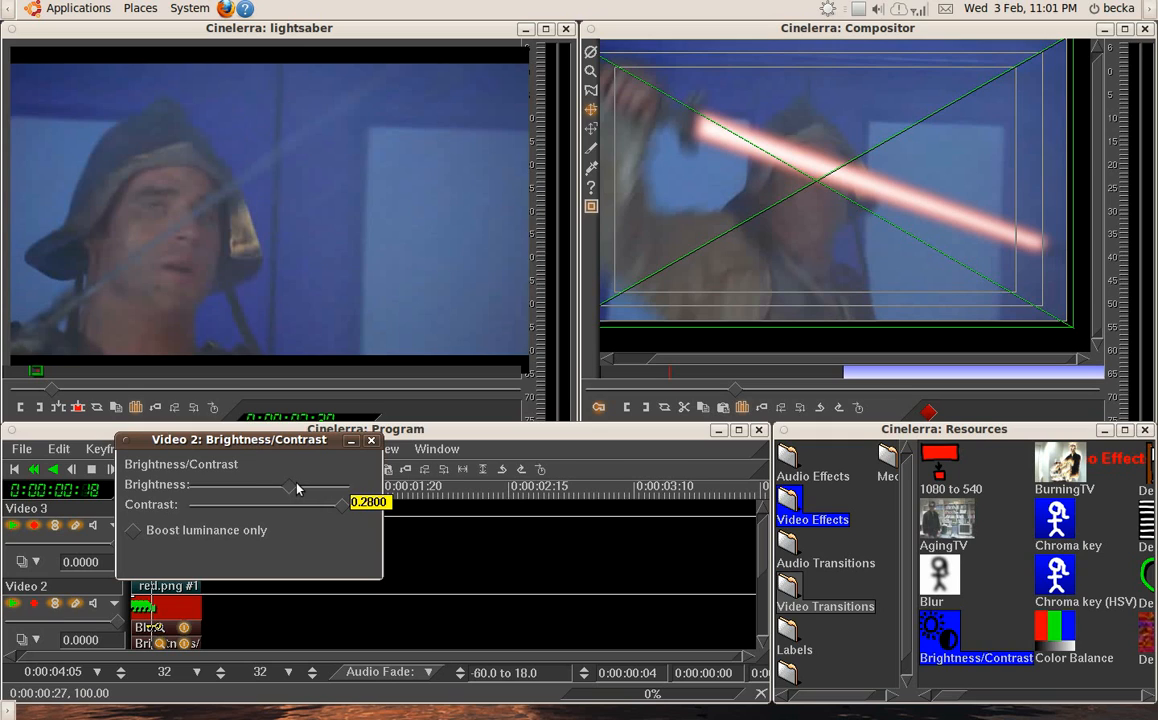
pyautogui.moveTo(296, 488)
pyautogui.mouseDown()
pyautogui.moveTo(341, 489)
pyautogui.moveTo(297, 486)
pyautogui.mouseUp()
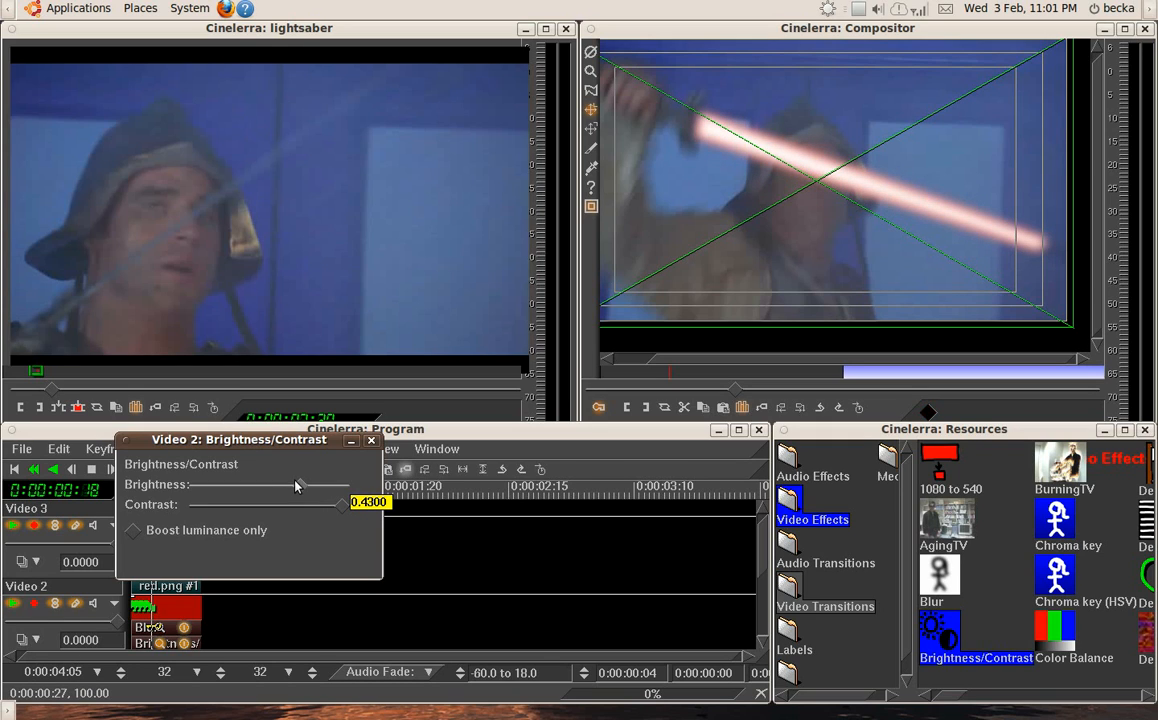
pyautogui.moveTo(297, 486)
pyautogui.mouseDown()
pyautogui.moveTo(258, 488)
pyautogui.moveTo(292, 485)
pyautogui.mouseUp()
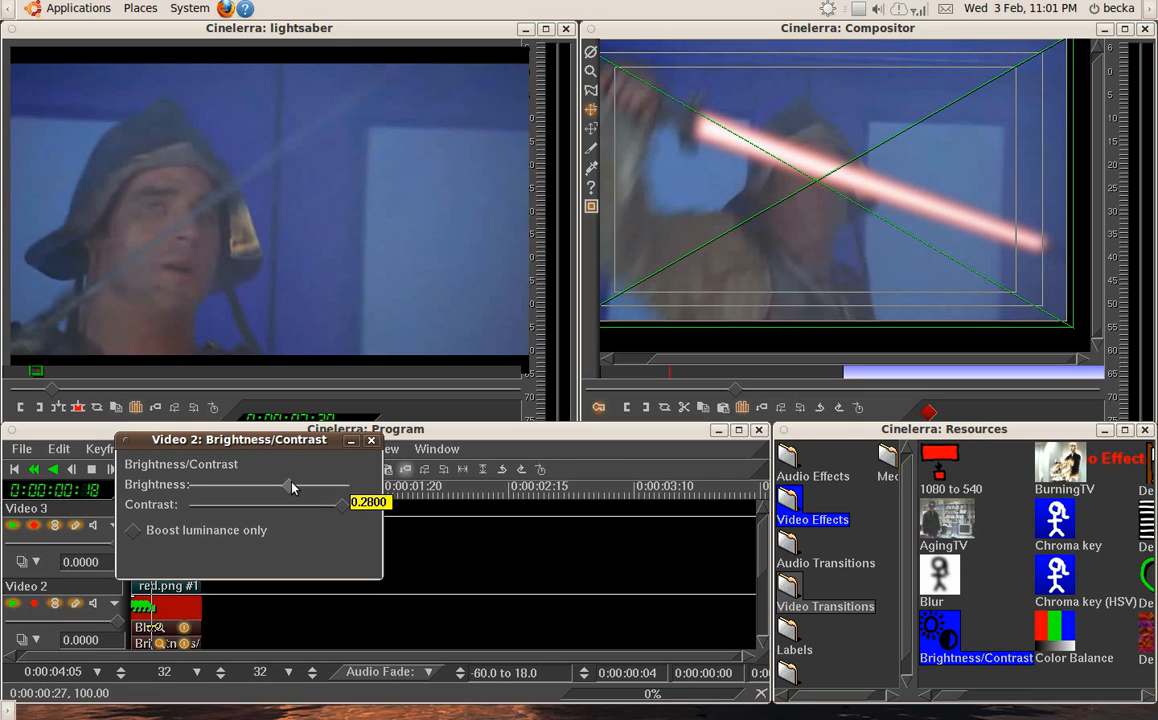